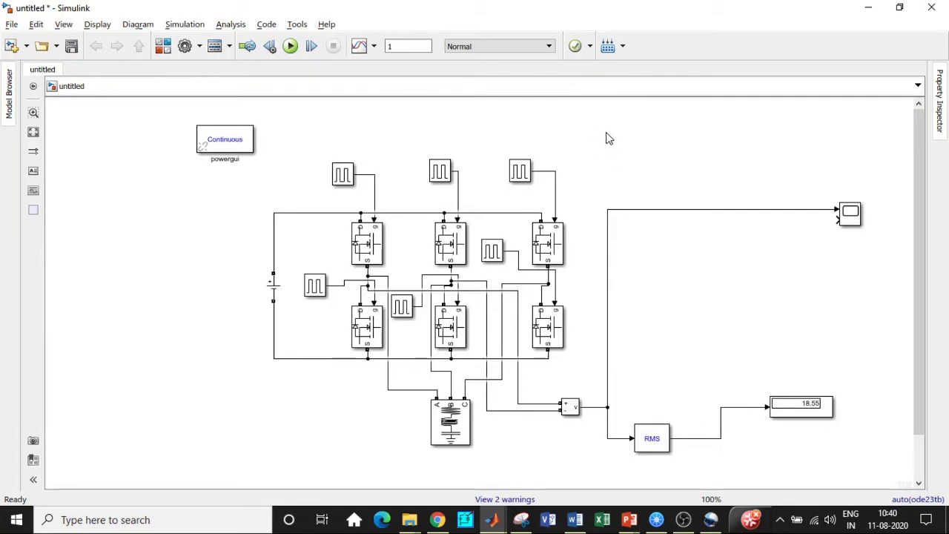
# Run the simulation and examine the inverter voltage waveform in the scope, zoomed to about 0.3–0.47 s
pyautogui.click(290, 46)
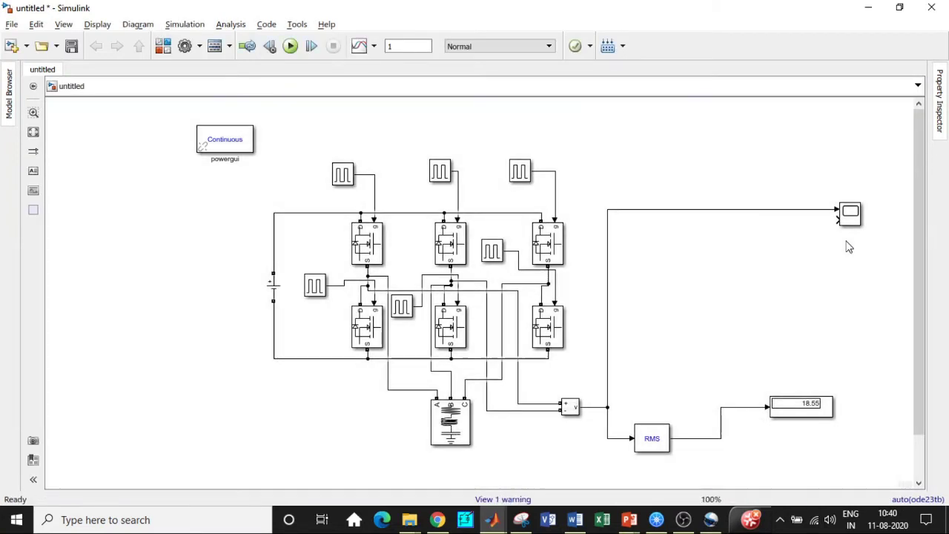
pyautogui.doubleClick(849, 213)
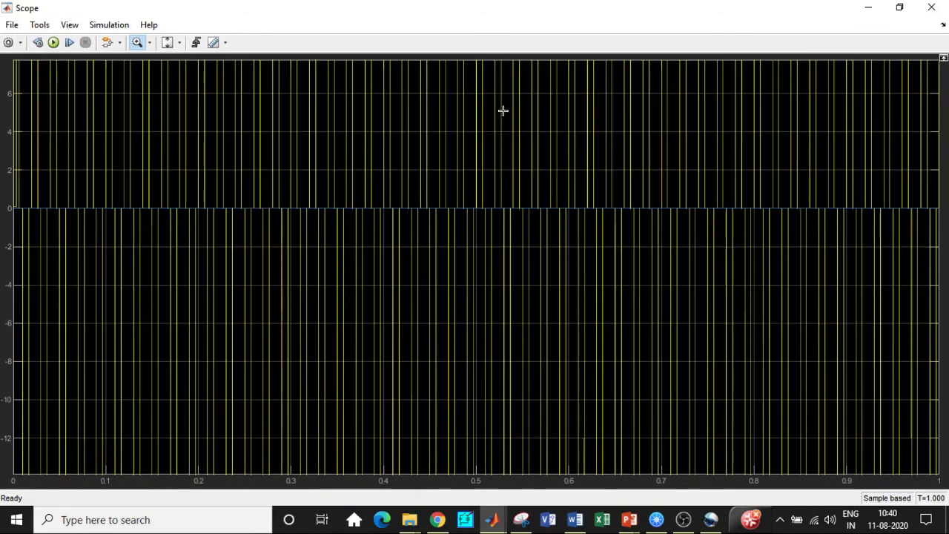
pyautogui.rightClick(504, 112)
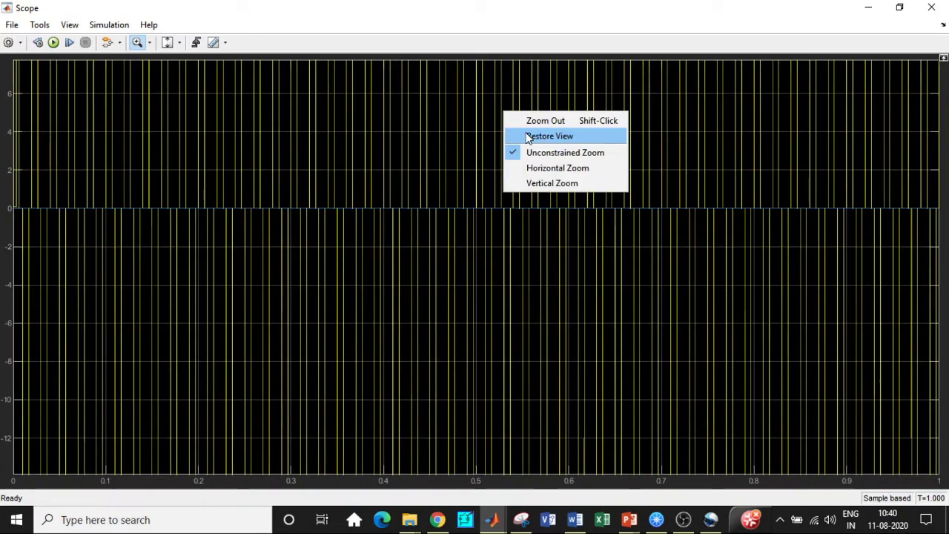
pyautogui.click(534, 134)
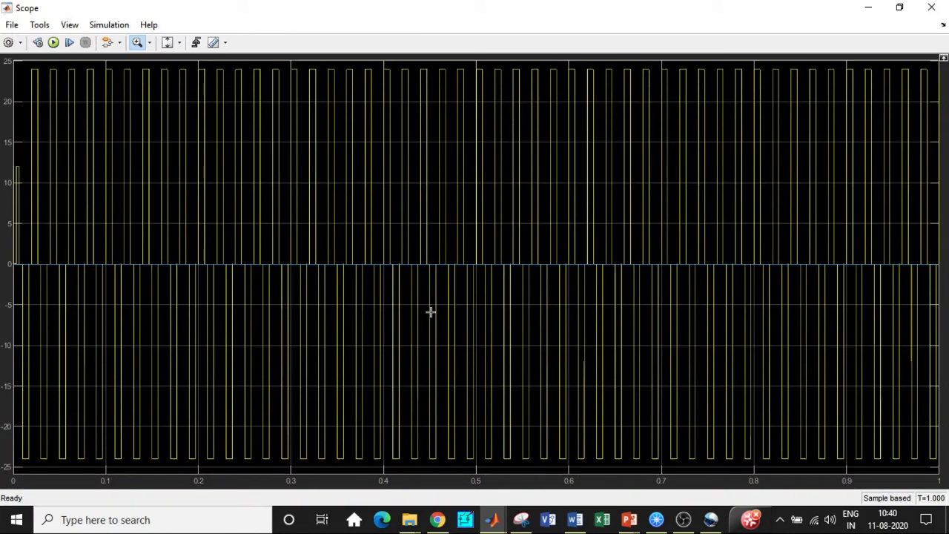
pyautogui.moveTo(447, 469); pyautogui.dragTo(292, 60)
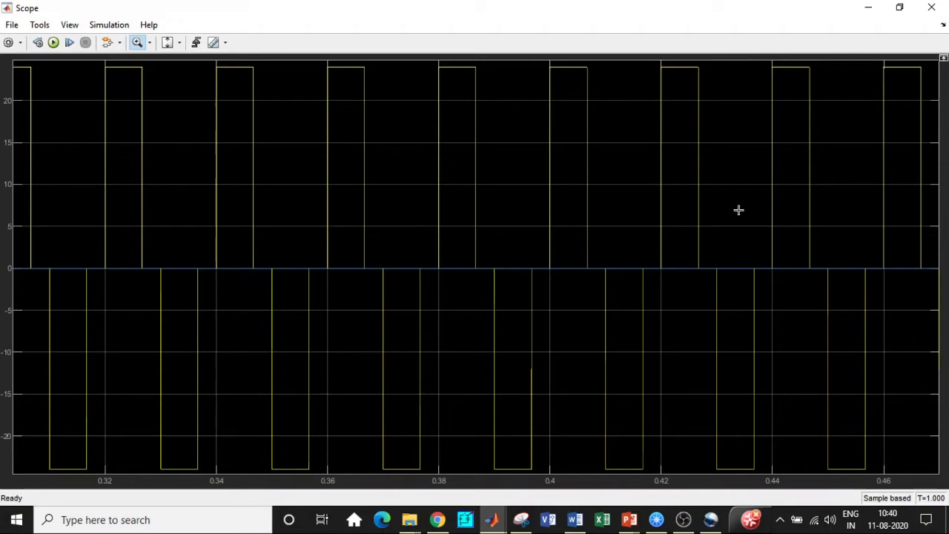
pyautogui.click(929, 8)
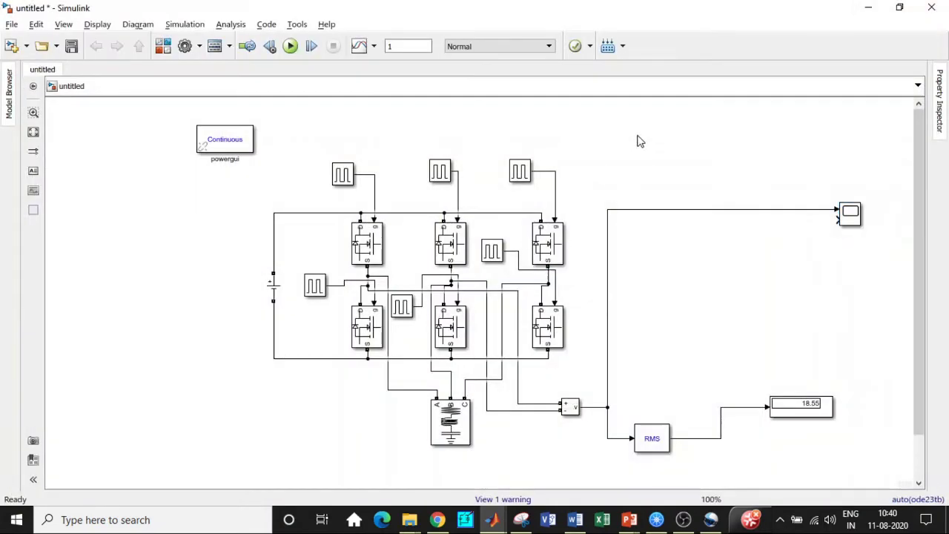
# Search the block library for "current measurement" and add the Current Measurement block to the model
pyautogui.click(162, 46)
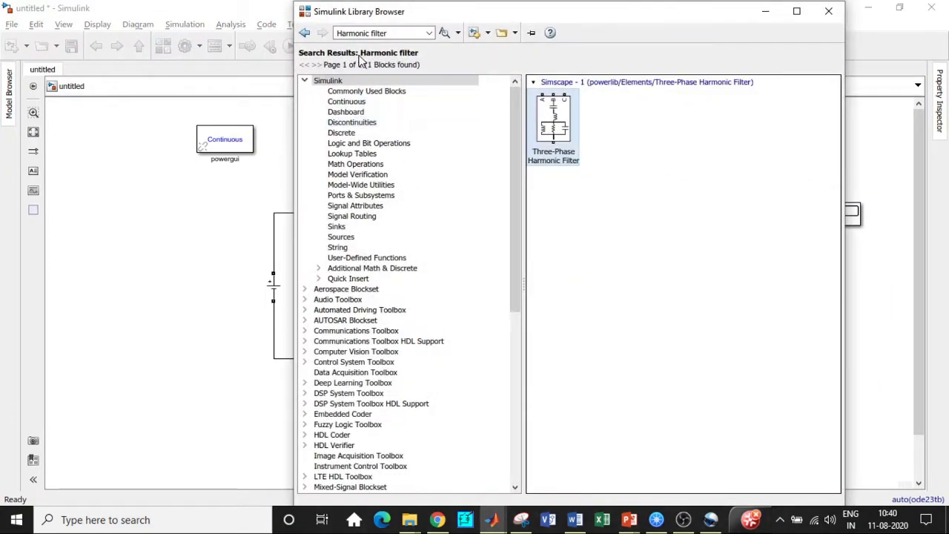
pyautogui.tripleClick(386, 33)
pyautogui.write('curr')
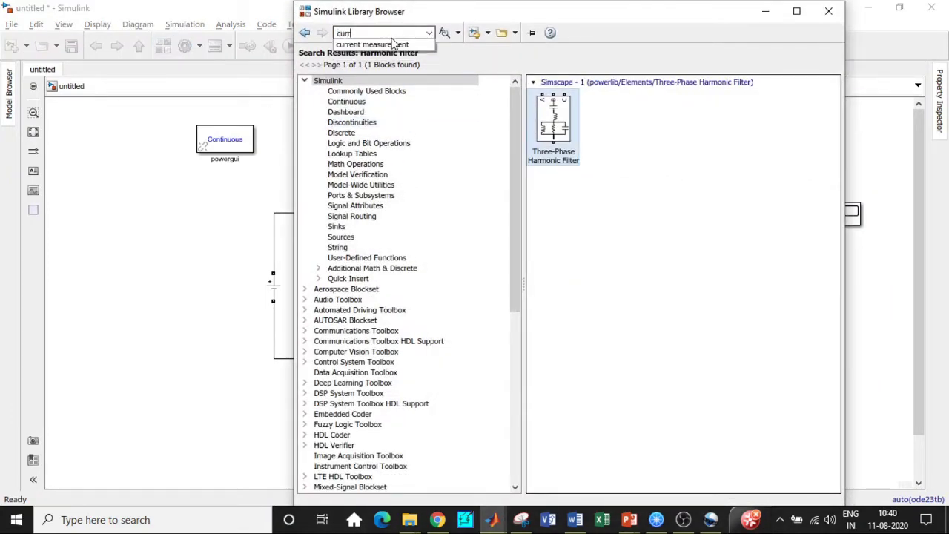
pyautogui.doubleClick(378, 33)
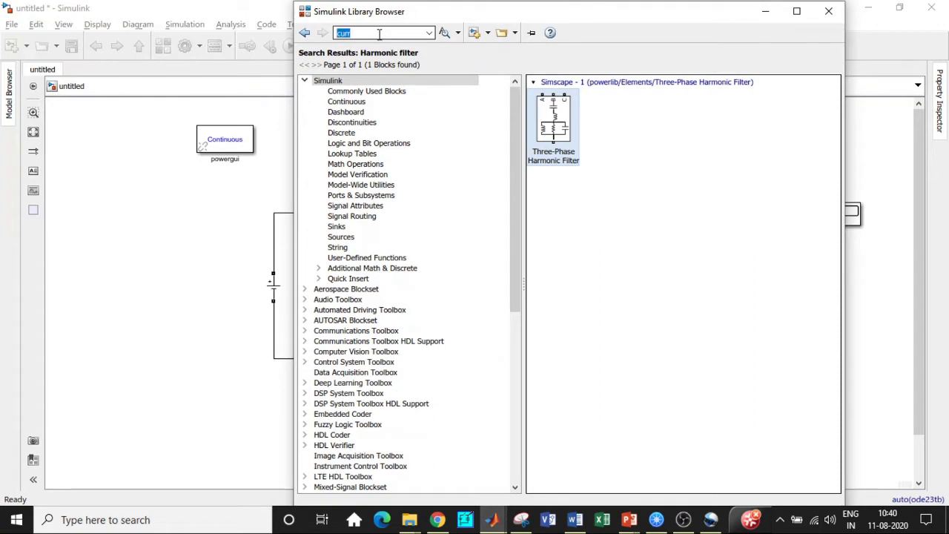
pyautogui.write('cu')
pyautogui.click(369, 45)
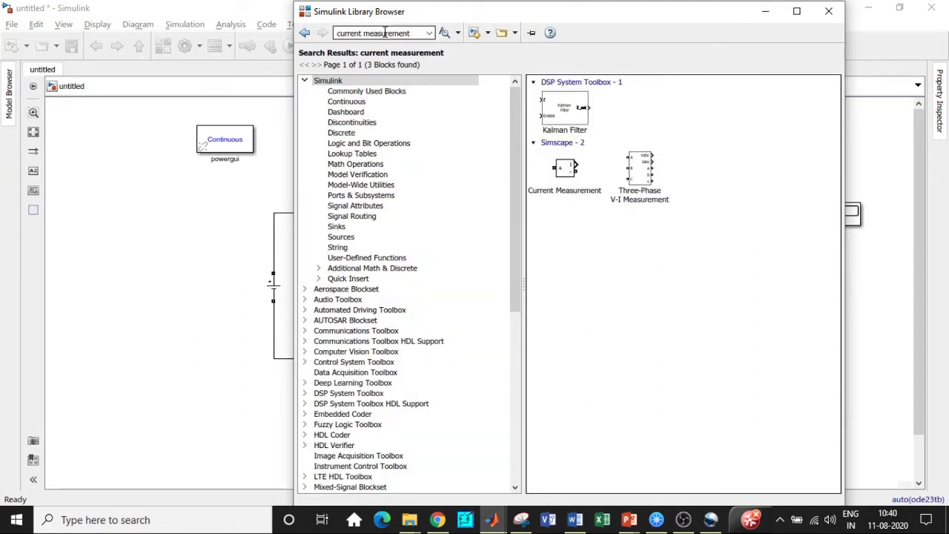
pyautogui.click(565, 168)
# Search the block library for "Harmonic filter" and add the Three-Phase Harmonic Filter block to the model
pyautogui.click(416, 33)
pyautogui.write('har')
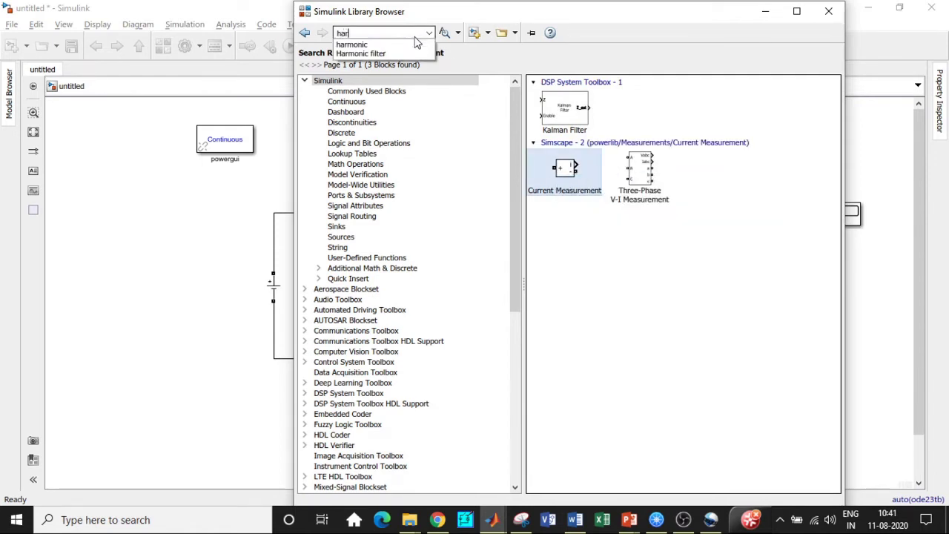
pyautogui.click(361, 54)
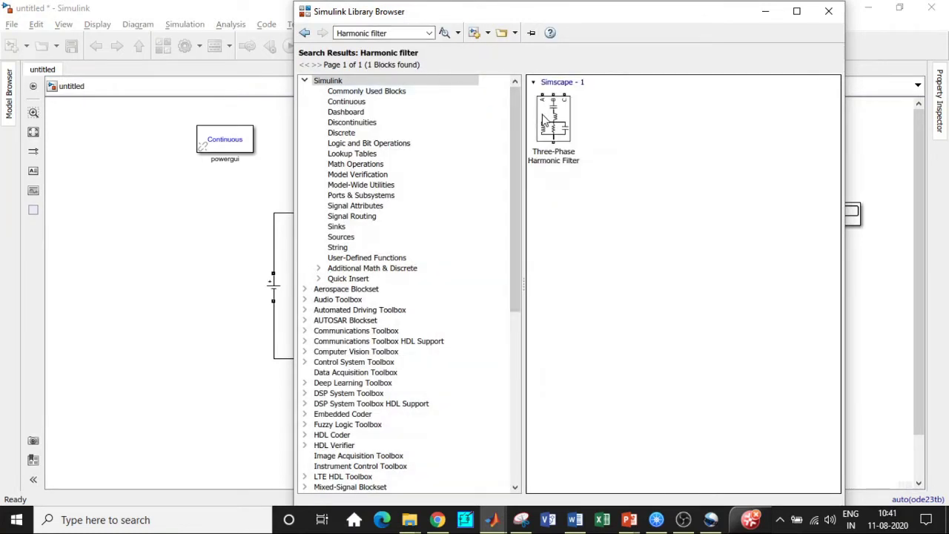
pyautogui.click(544, 121)
pyautogui.rightClick(542, 116)
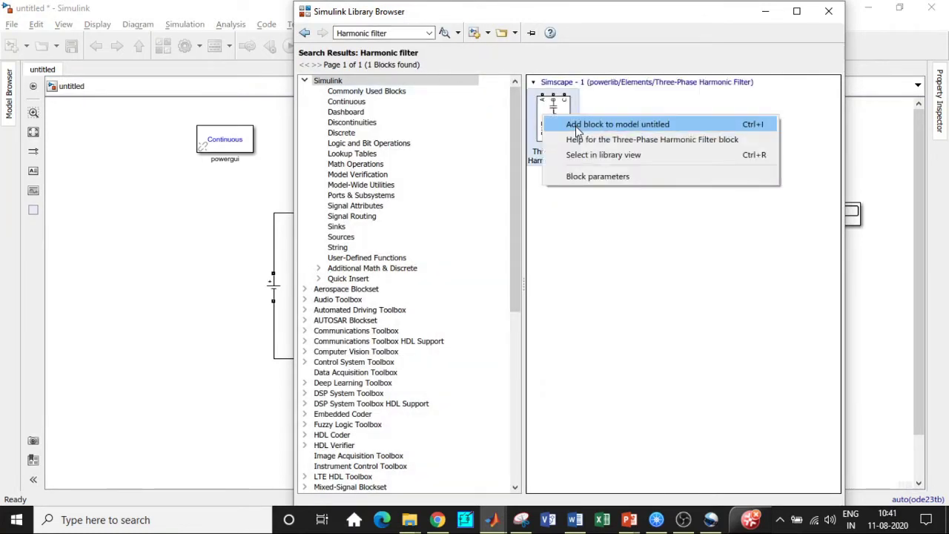
pyautogui.click(738, 43)
pyautogui.click(764, 12)
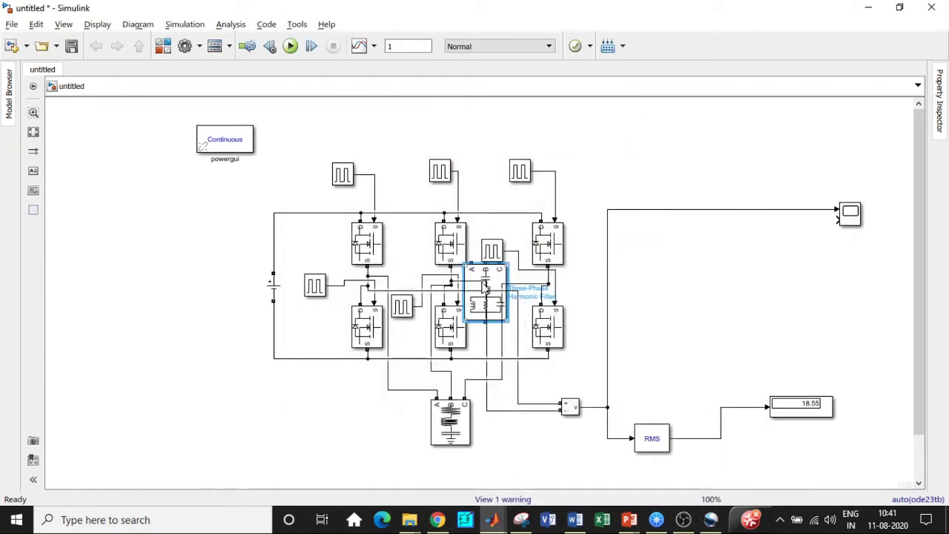
# Move the Three-Phase Harmonic Filter and Current Measurement blocks into the empty area below the inverter bridge, beside the load
pyautogui.click(473, 300)
pyautogui.moveTo(482, 286); pyautogui.dragTo(322, 437)
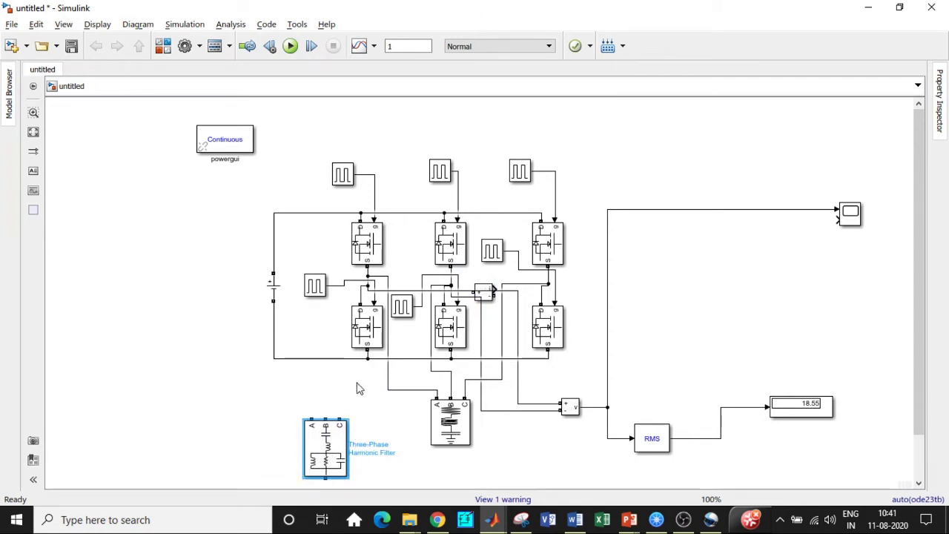
pyautogui.moveTo(492, 285); pyautogui.dragTo(347, 350)
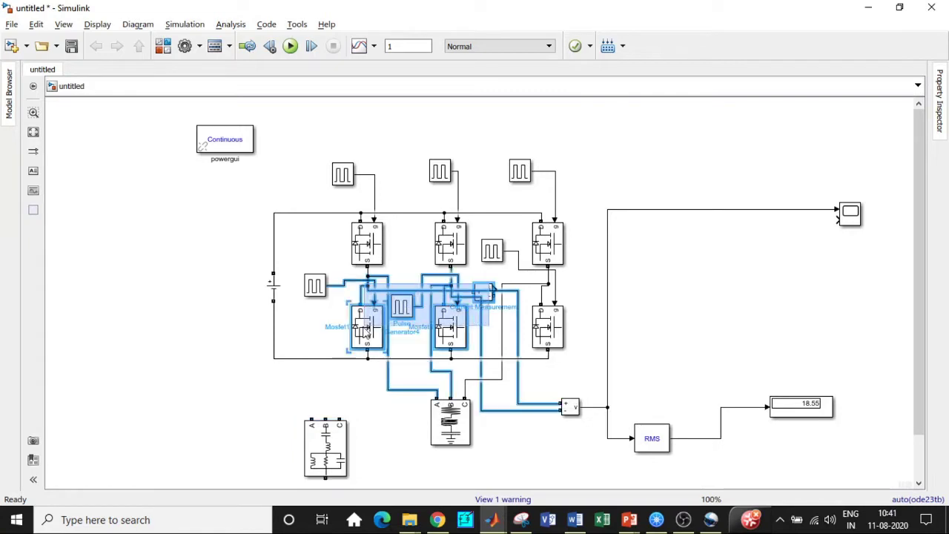
pyautogui.click(486, 301)
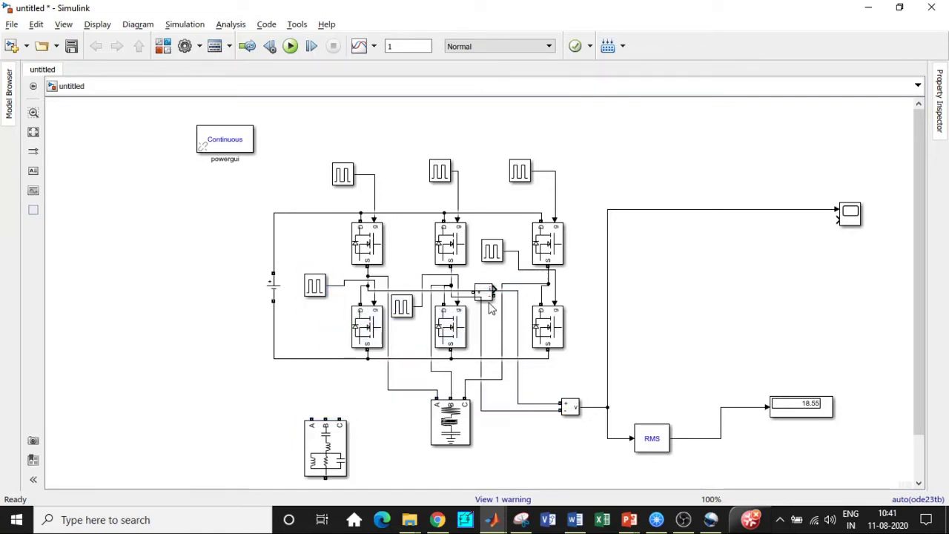
pyautogui.moveTo(489, 305); pyautogui.dragTo(239, 410)
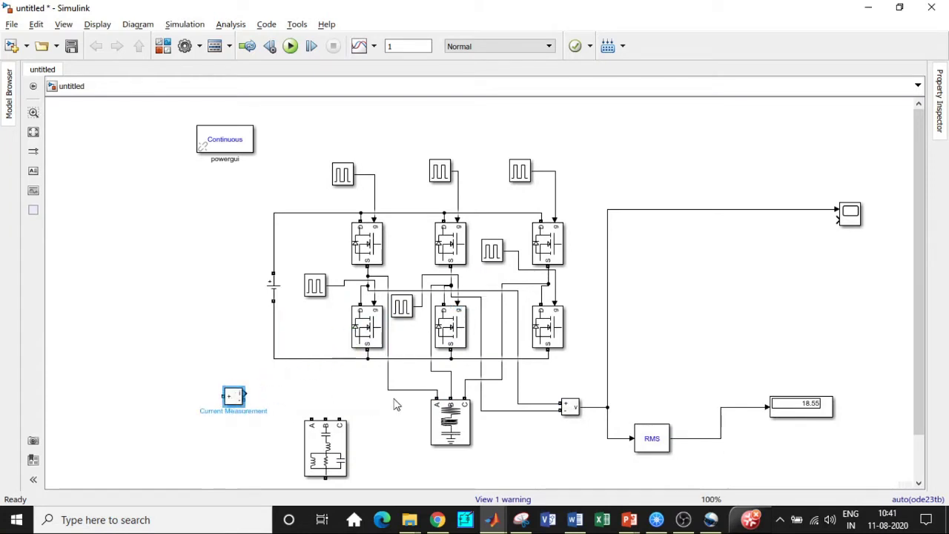
# Replace the load's phase A line with the Current Measurement block in series from the first leg's midpoint, and wire its output to the scope's second input
pyautogui.click(400, 390)
pyautogui.press('Delete')
pyautogui.moveTo(223, 396)
pyautogui.mouseDown()
pyautogui.moveTo(233, 367)
pyautogui.moveTo(343, 303)
pyautogui.moveTo(365, 277)
pyautogui.mouseUp()
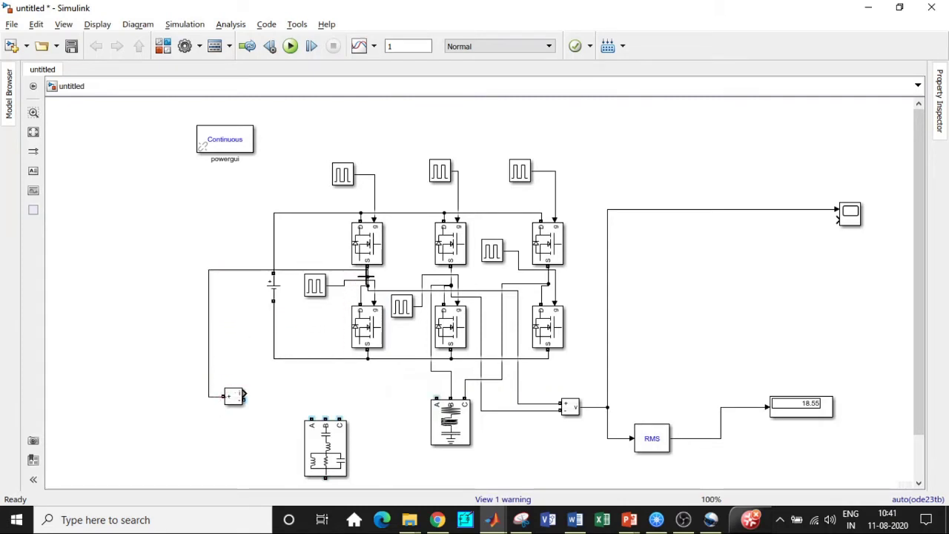
pyautogui.moveTo(243, 395); pyautogui.dragTo(438, 401)
pyautogui.moveTo(245, 393); pyautogui.dragTo(835, 220)
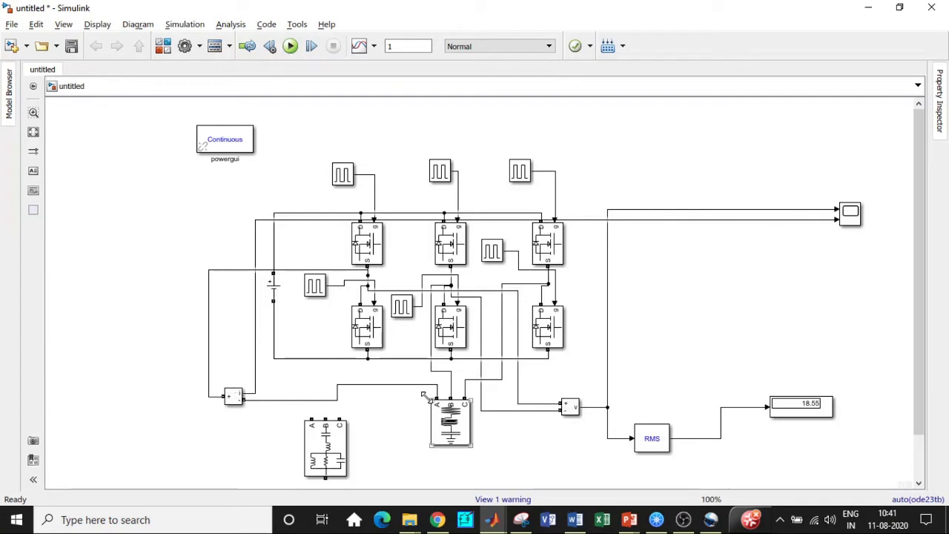
# Move the Three-Phase Harmonic Filter block closer to the load and comment it out
pyautogui.moveTo(328, 445); pyautogui.dragTo(374, 449)
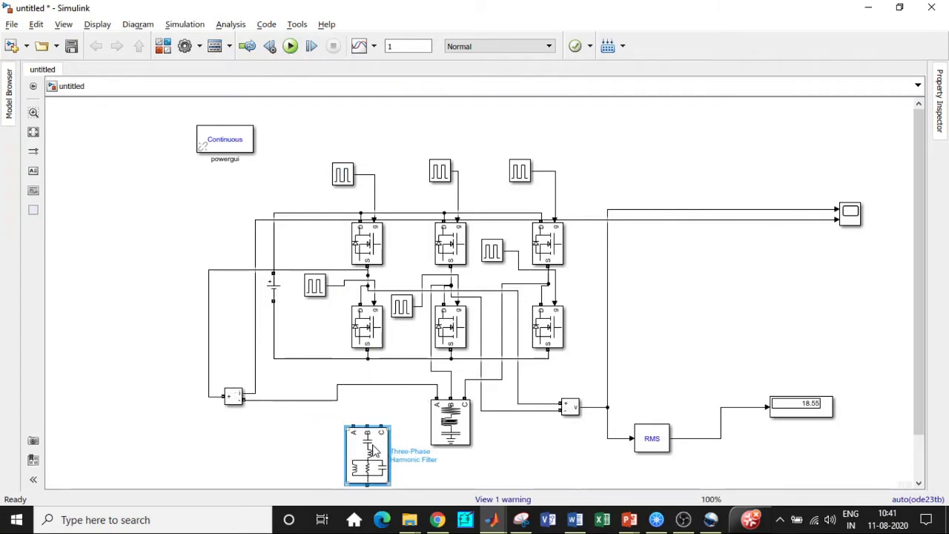
pyautogui.rightClick(375, 449)
pyautogui.click(418, 117)
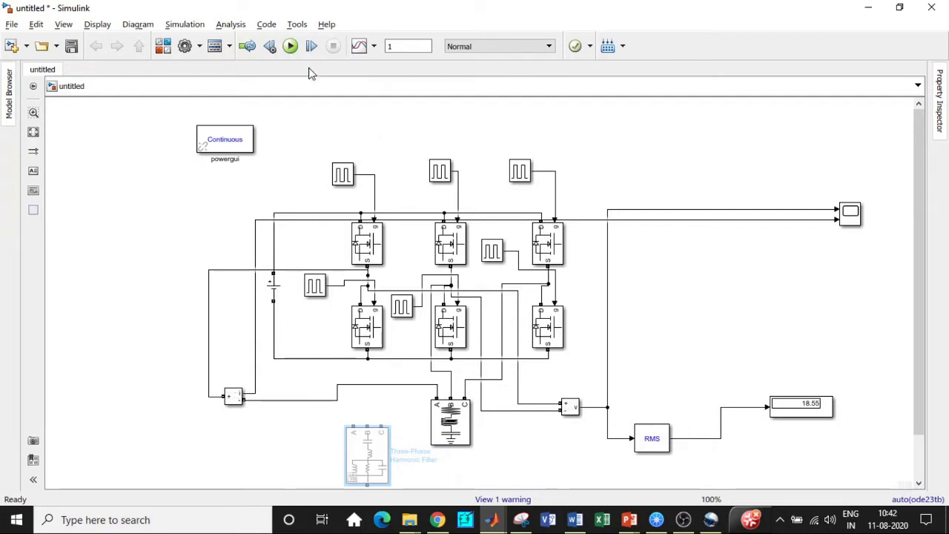
# Review the Data Import/Export settings in the model configuration parameters, including the Single simulation output option
pyautogui.click(195, 27)
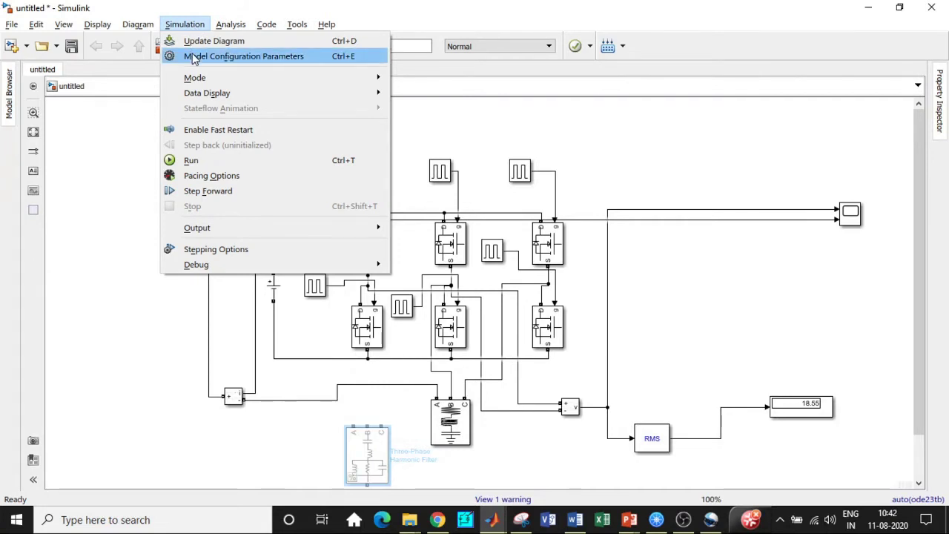
pyautogui.click(193, 59)
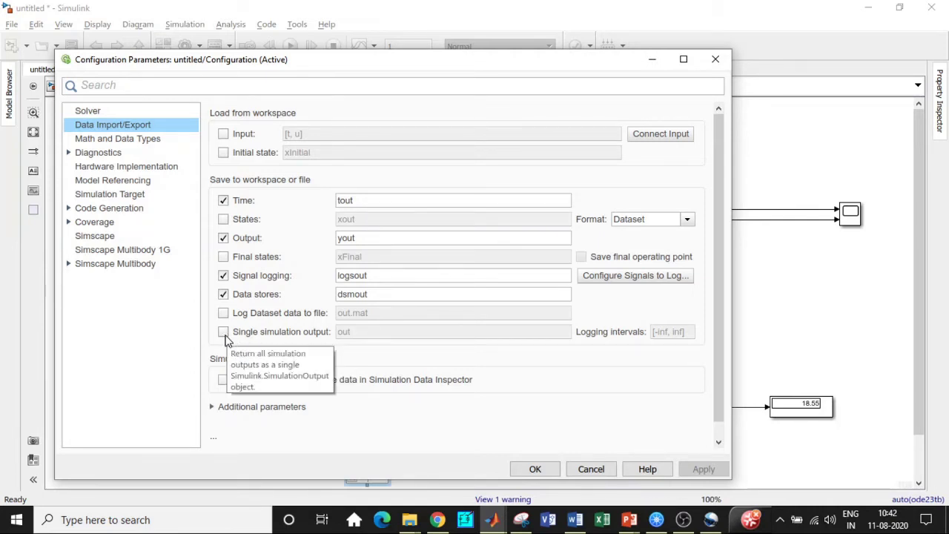
pyautogui.click(711, 68)
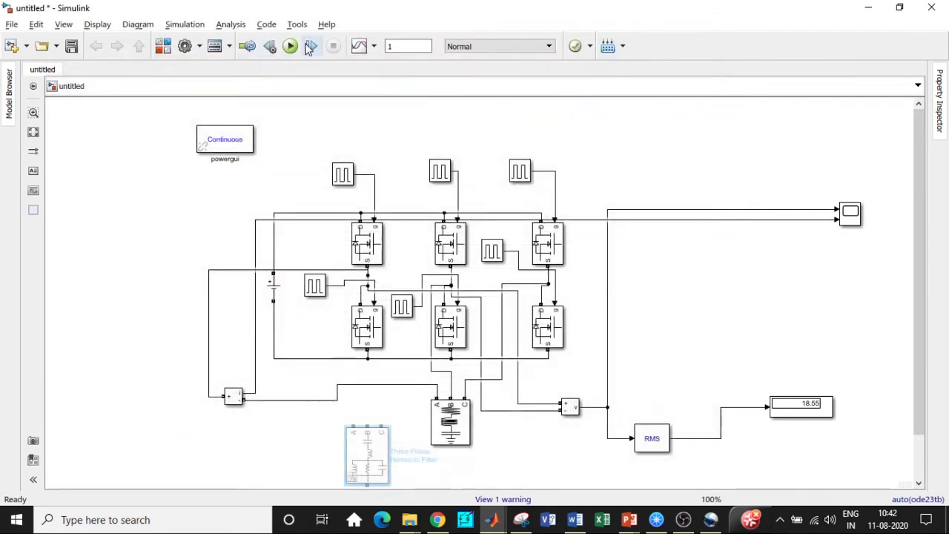
# Run the simulation and set the scope layout to two stacked displays for voltage and current
pyautogui.click(291, 46)
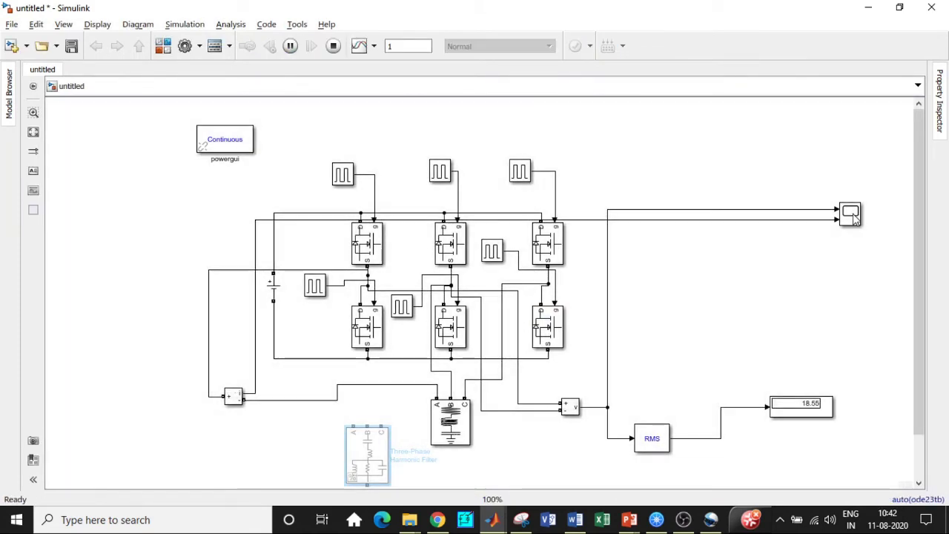
pyautogui.doubleClick(851, 213)
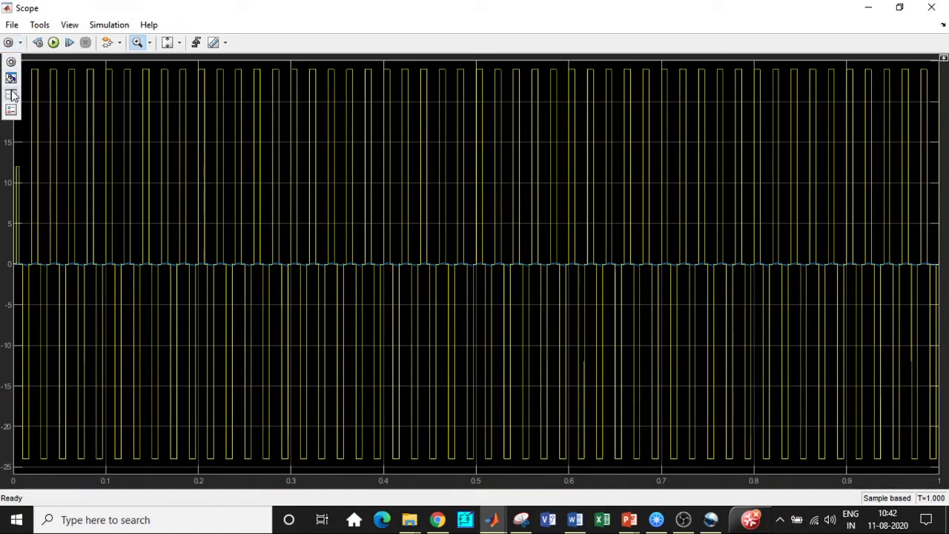
pyautogui.click(12, 95)
pyautogui.click(41, 125)
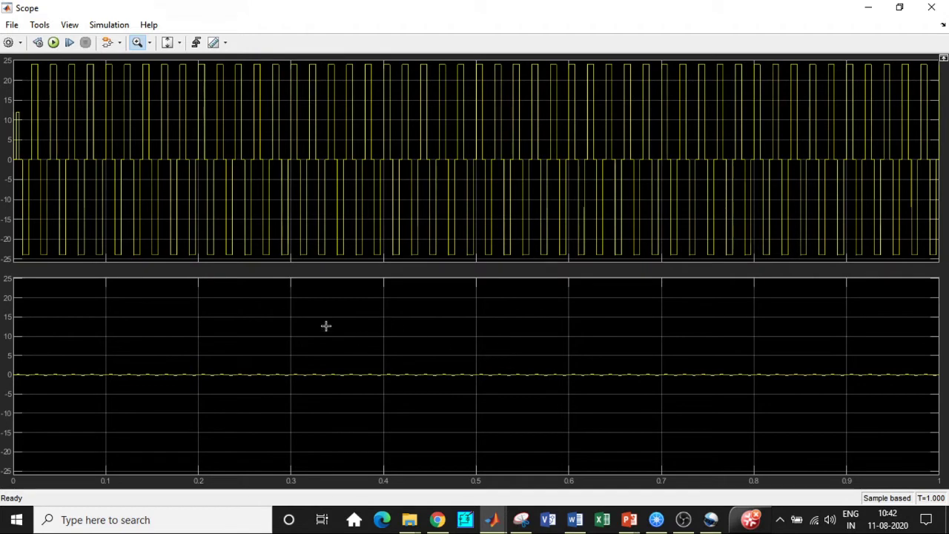
# Examine the voltage and current waveforms in the scope at several zoom levels and close the scope
pyautogui.moveTo(299, 65); pyautogui.dragTo(446, 260)
pyautogui.scroll(-5, 424, 344)
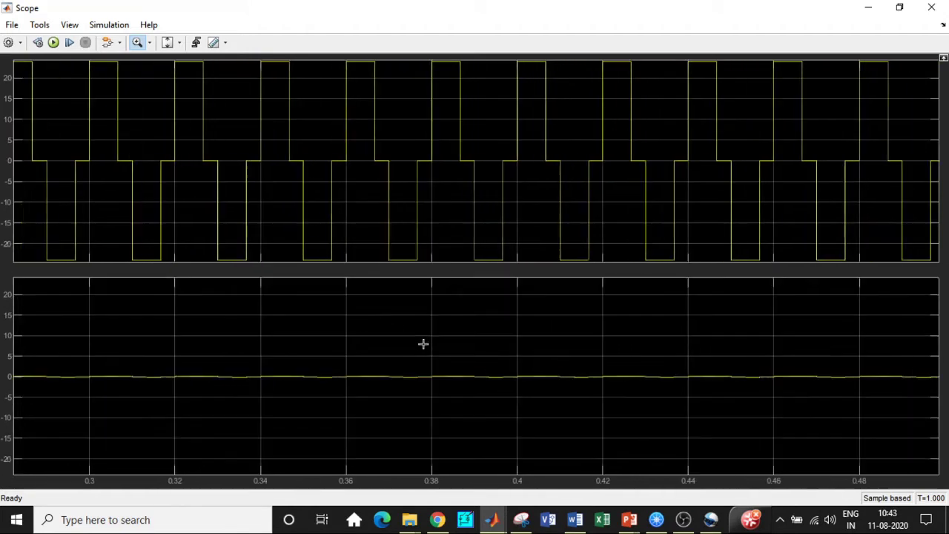
pyautogui.scroll(-4, 426, 333)
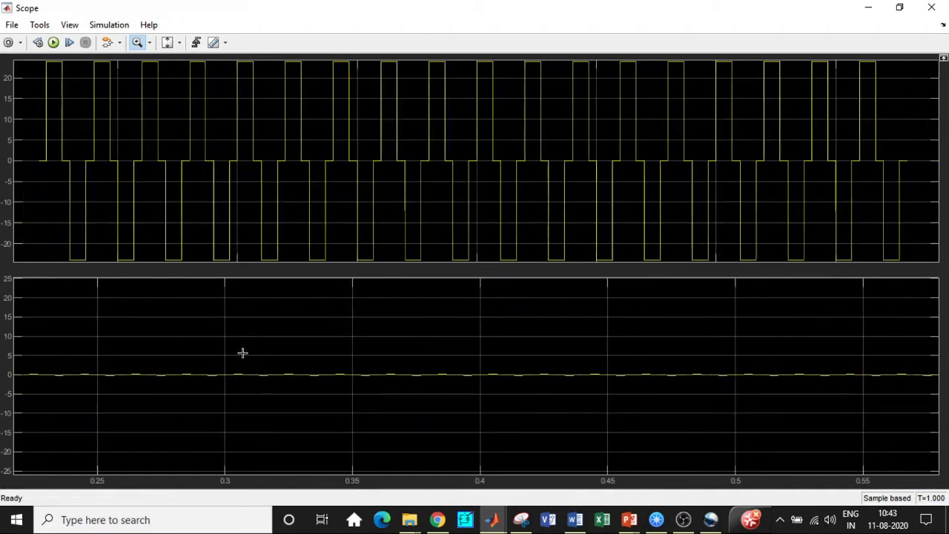
pyautogui.scroll(-4, 453, 341)
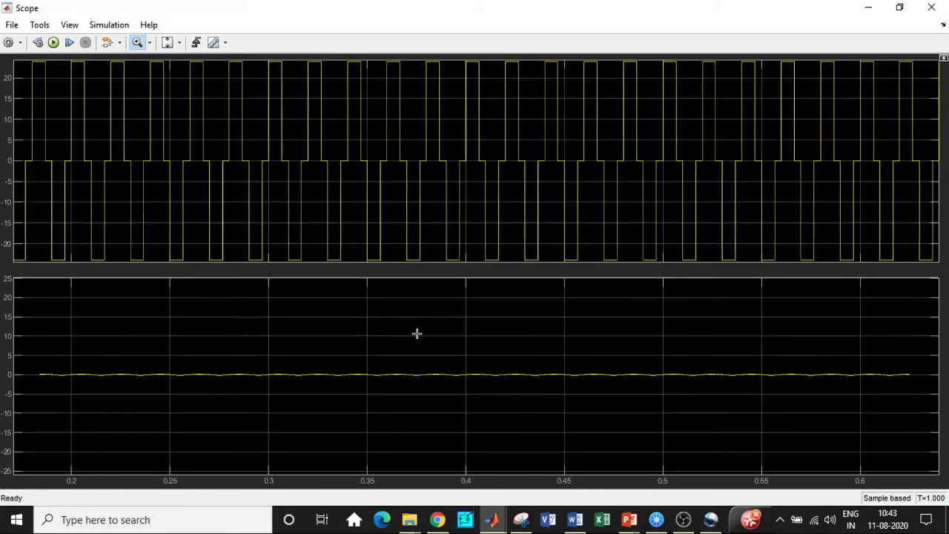
pyautogui.scroll(-3, 274, 338)
pyautogui.scroll(-1, 282, 338)
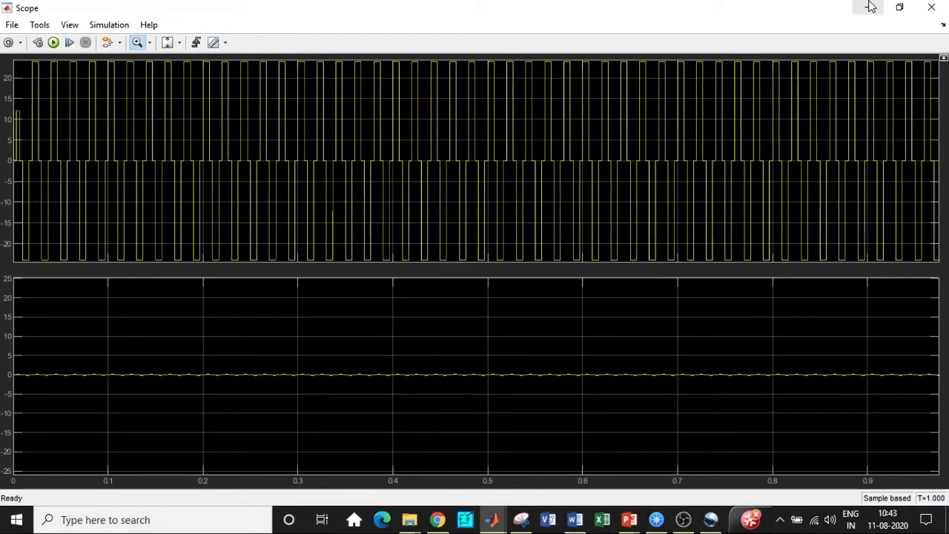
pyautogui.click(932, 9)
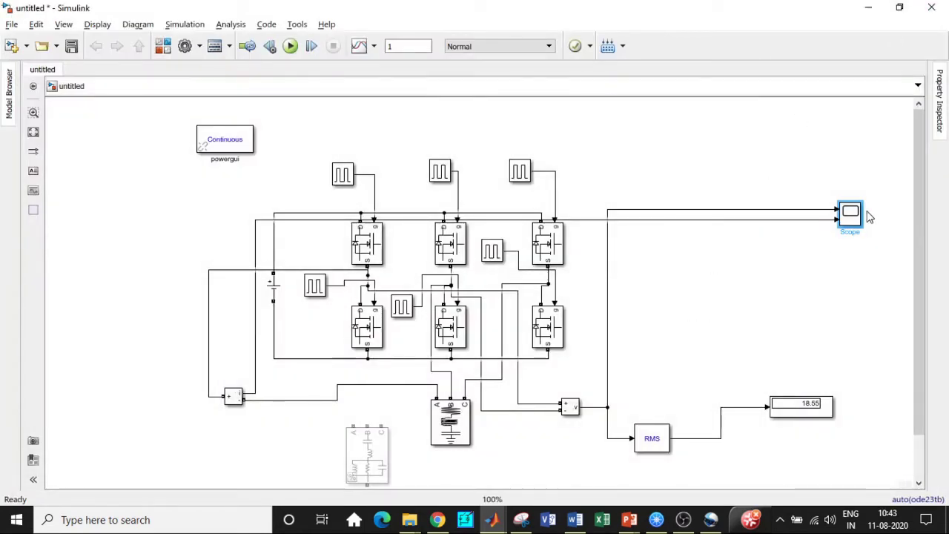
# Review the scope's settings for logging data to the workspace and close the scope
pyautogui.doubleClick(848, 219)
pyautogui.click(80, 26)
pyautogui.click(80, 25)
pyautogui.click(80, 25)
pyautogui.click(89, 58)
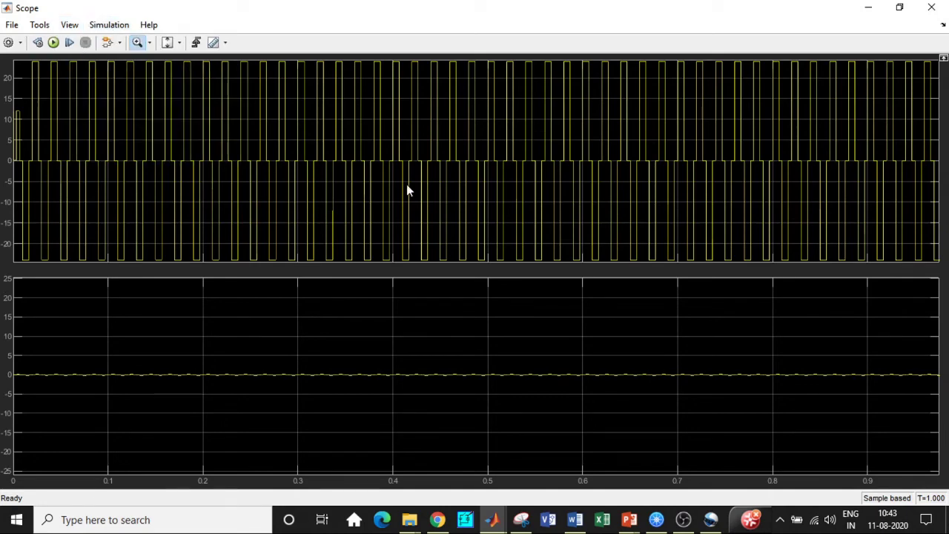
pyautogui.click(480, 167)
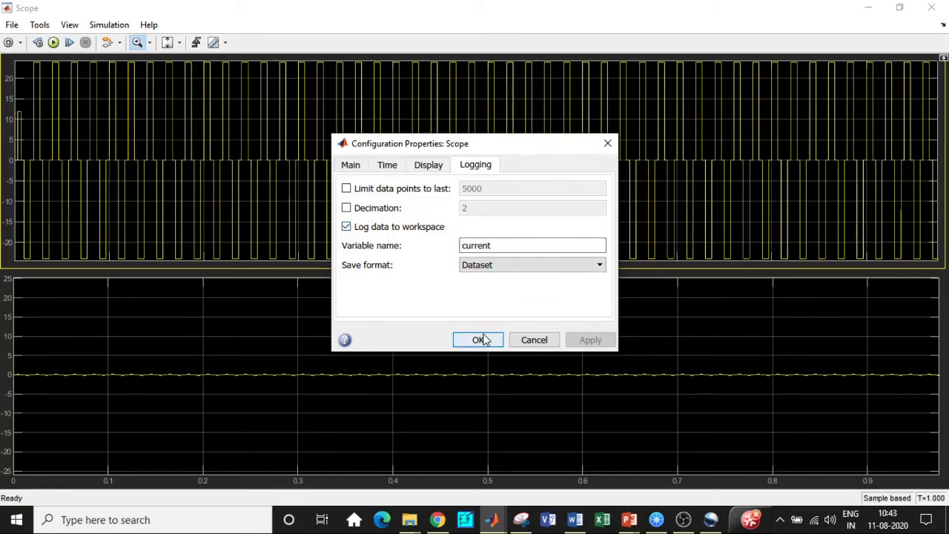
pyautogui.click(931, 8)
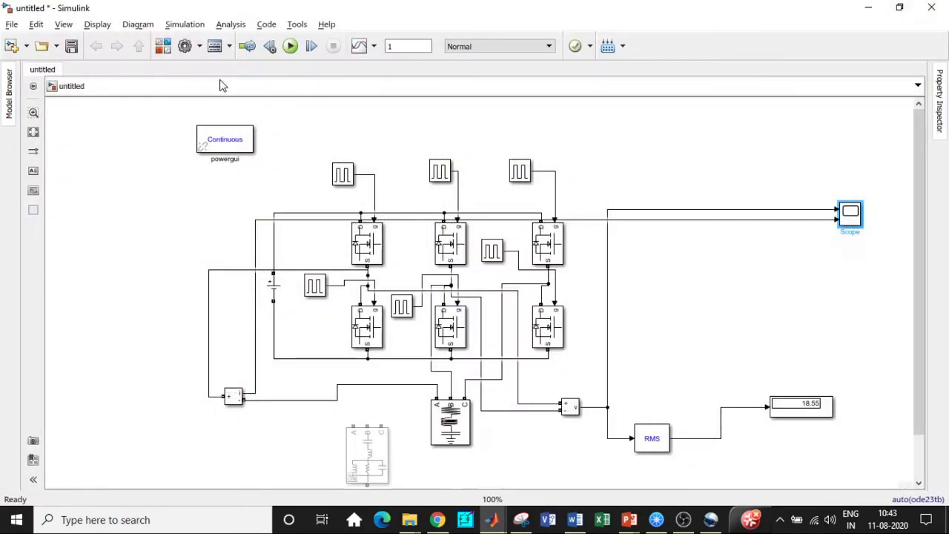
# Open the FFT Analysis tool from the powergui block
pyautogui.doubleClick(222, 142)
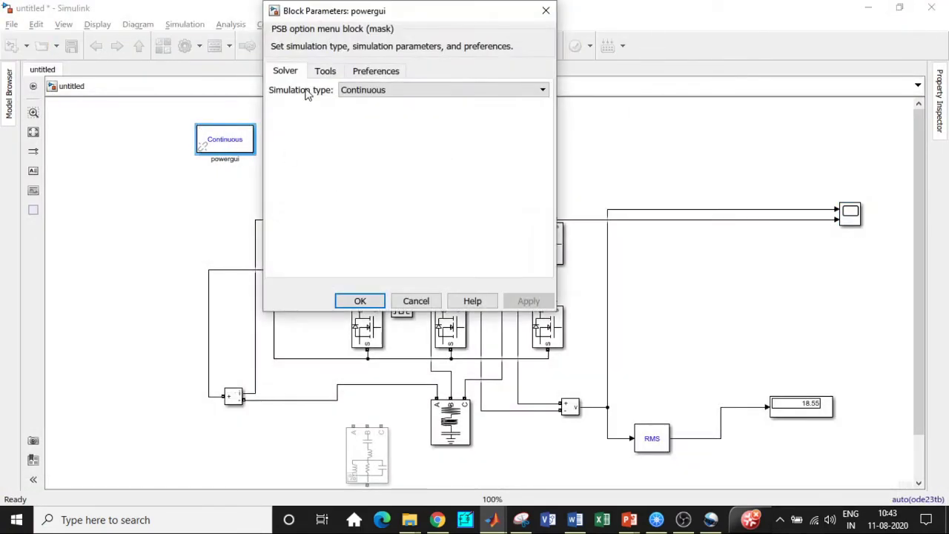
pyautogui.click(320, 77)
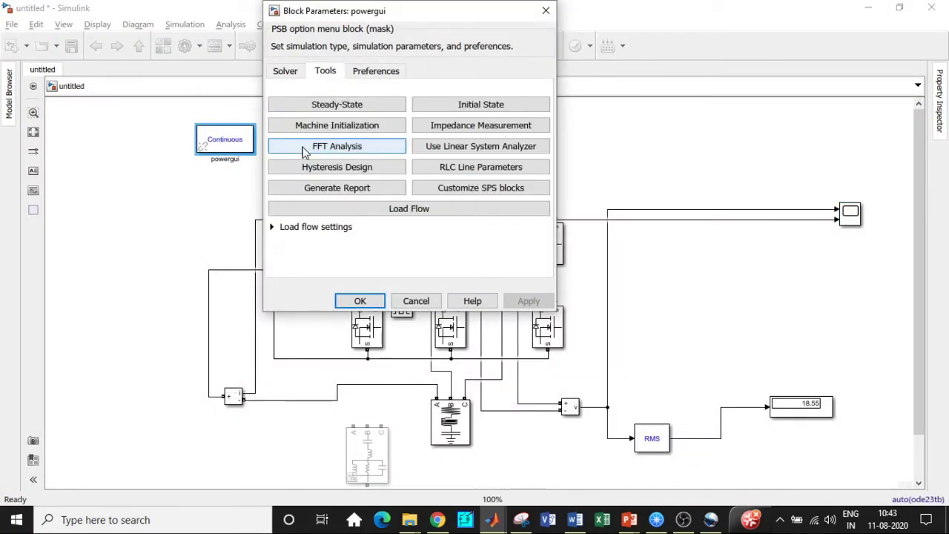
pyautogui.click(336, 146)
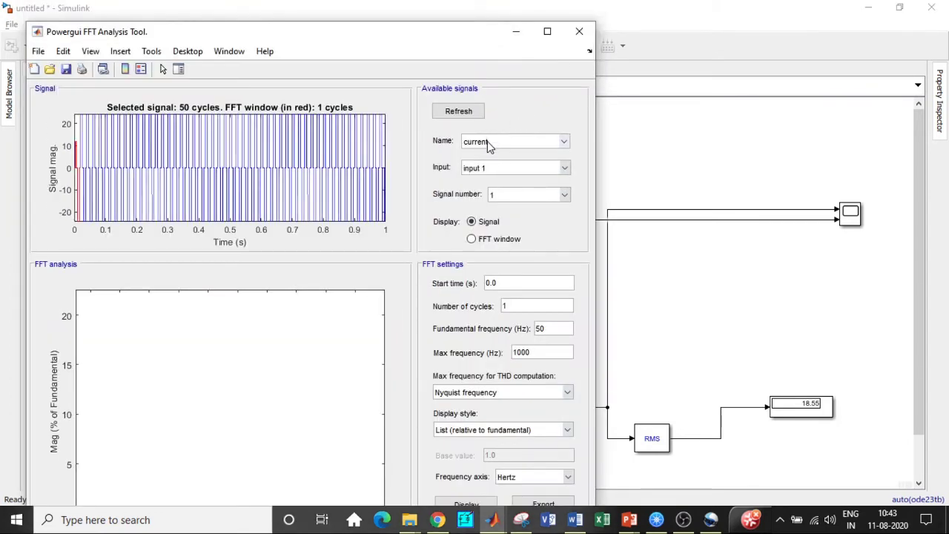
# Select input 2 of the variable current, show its FFT window, and display the FFT analysis list
pyautogui.click(491, 142)
pyautogui.click(489, 155)
pyautogui.click(487, 168)
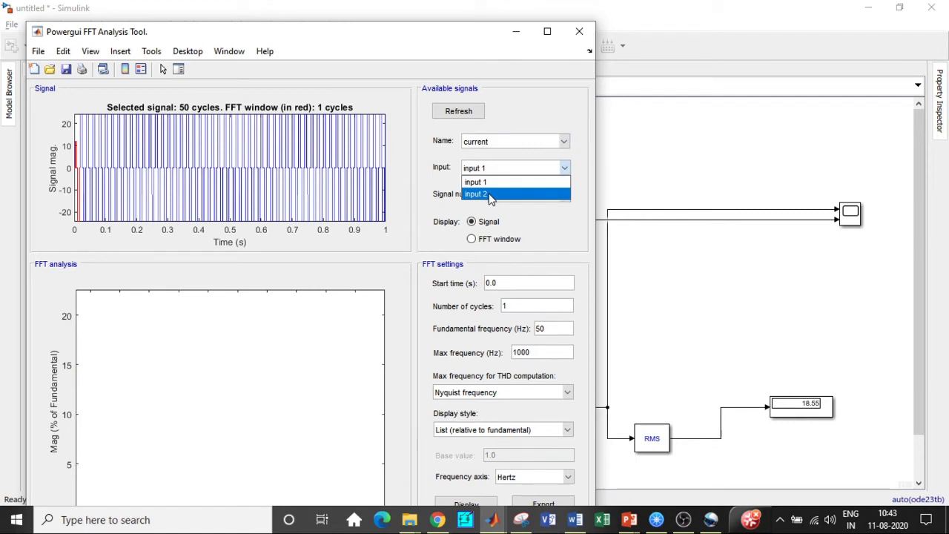
pyautogui.click(491, 194)
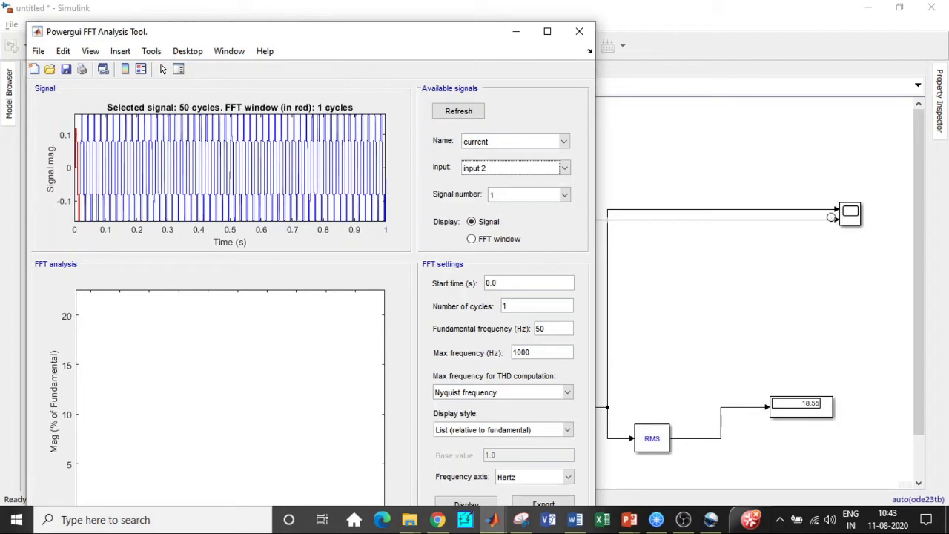
pyautogui.click(472, 239)
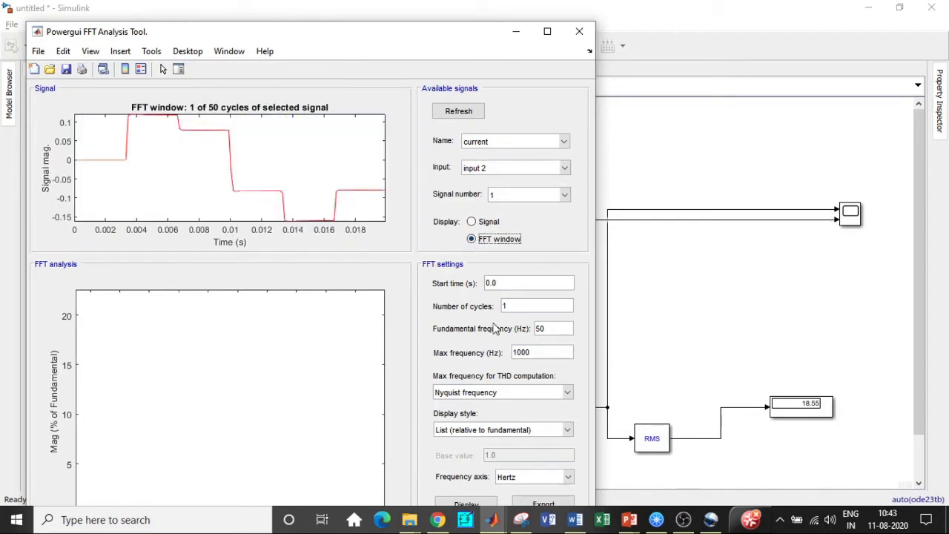
pyautogui.click(470, 504)
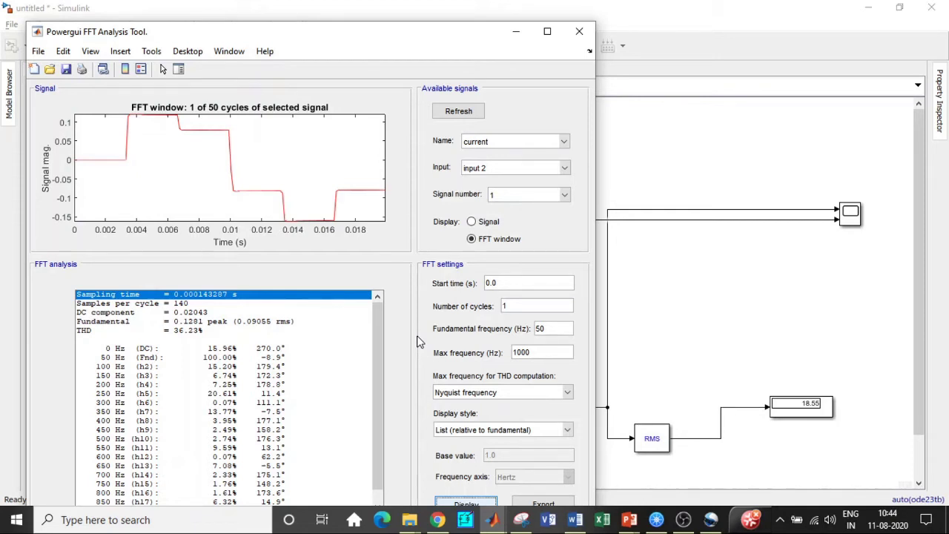
# Examine the THD and the 5th and 7th harmonic entries in the FFT results, and close the FFT tool
pyautogui.moveTo(378, 329); pyautogui.dragTo(374, 365)
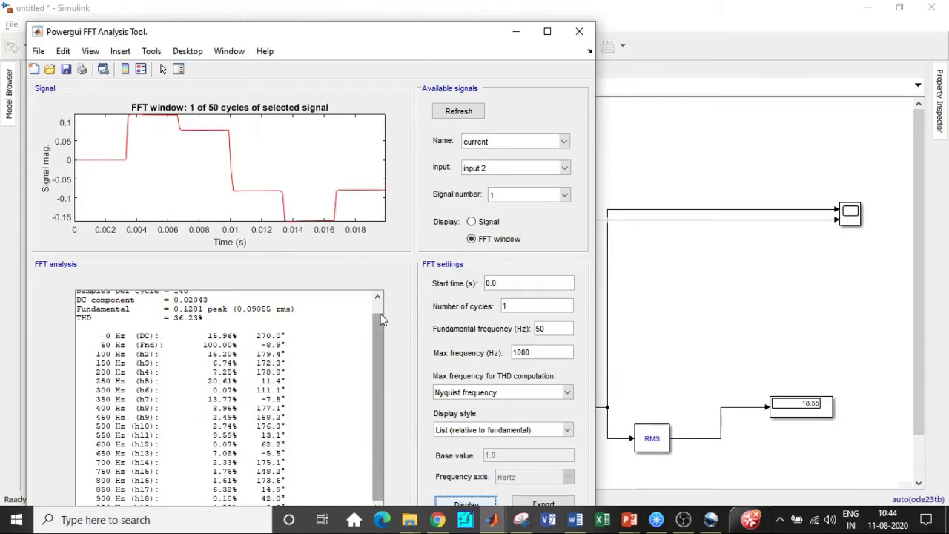
pyautogui.scroll(3, 380, 318)
pyautogui.moveTo(436, 40); pyautogui.dragTo(468, 22)
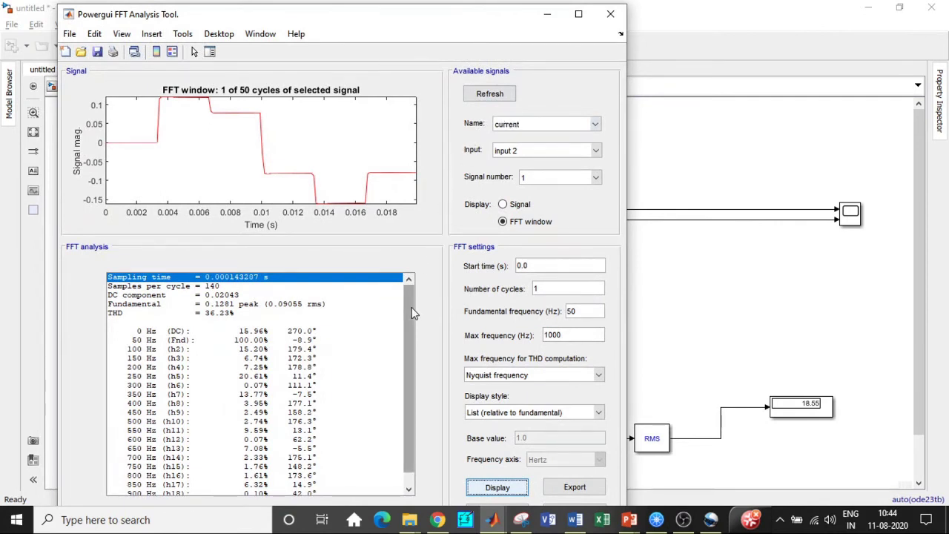
pyautogui.scroll(-1, 413, 312)
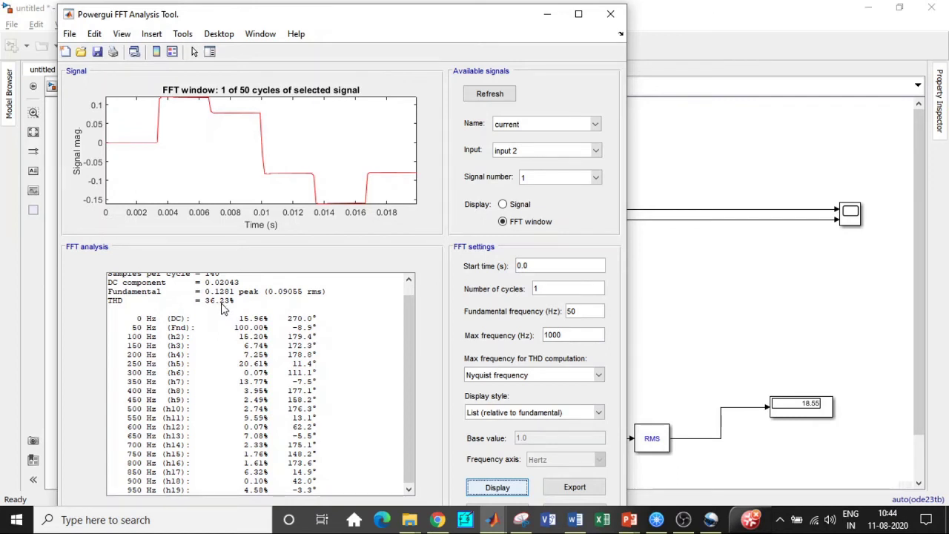
pyautogui.click(164, 364)
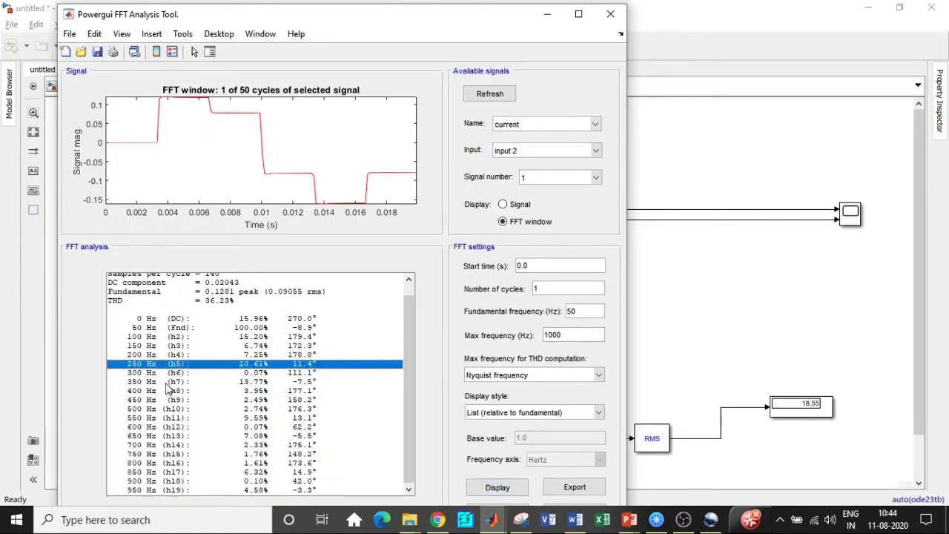
pyautogui.click(168, 381)
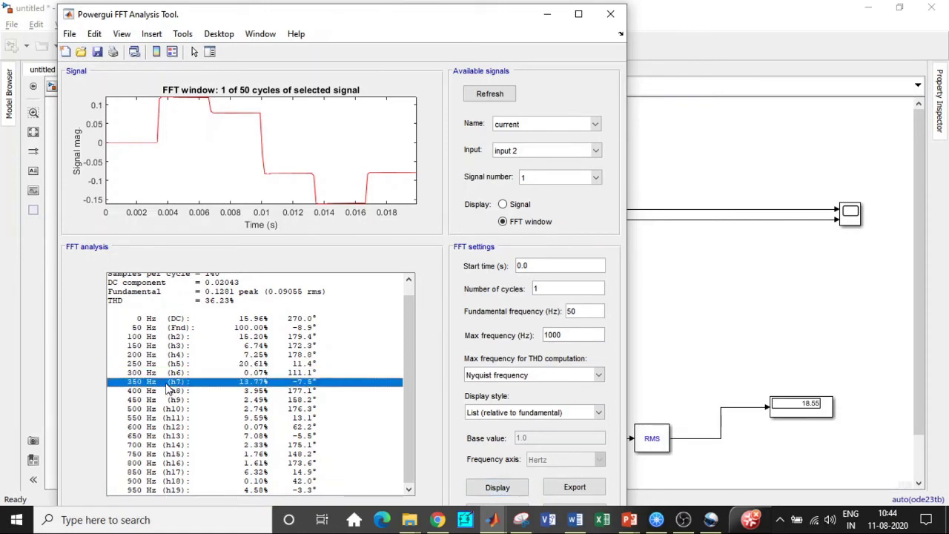
pyautogui.click(241, 364)
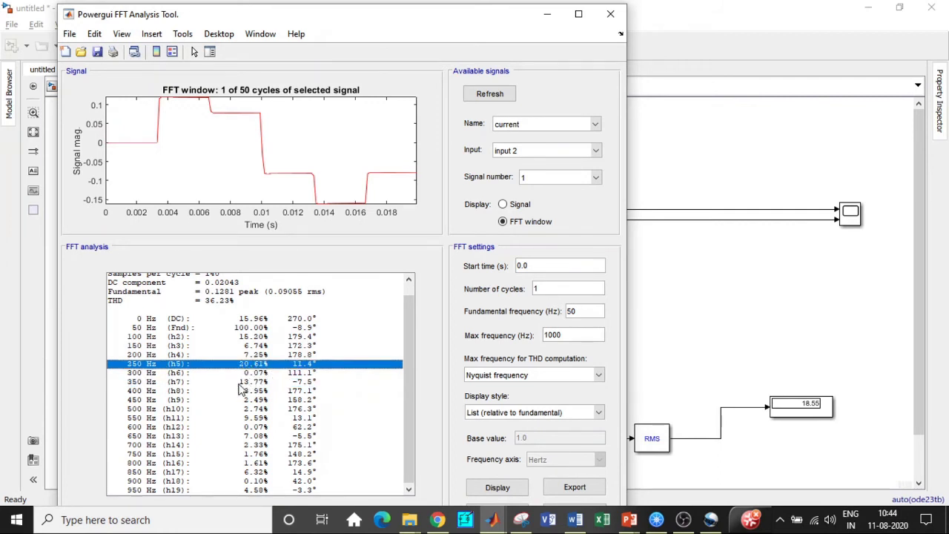
pyautogui.click(238, 383)
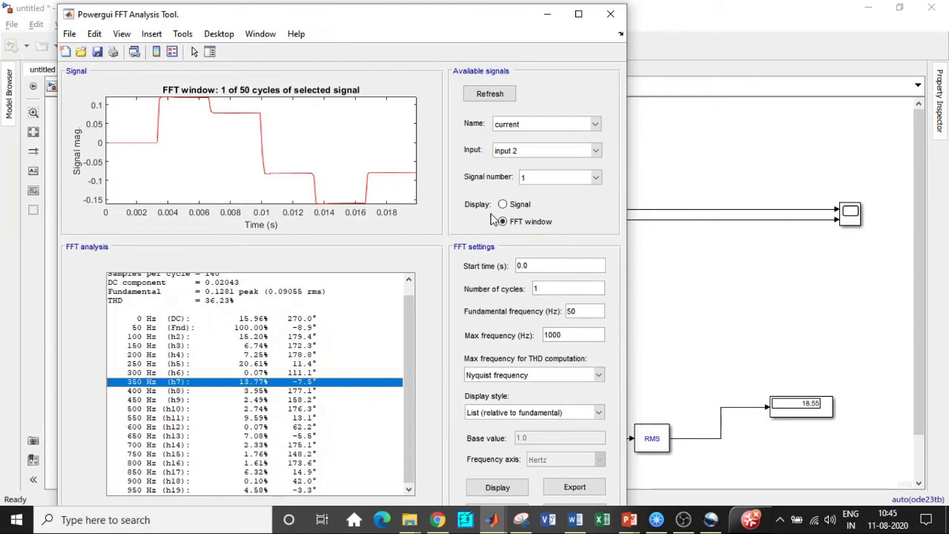
pyautogui.click(602, 21)
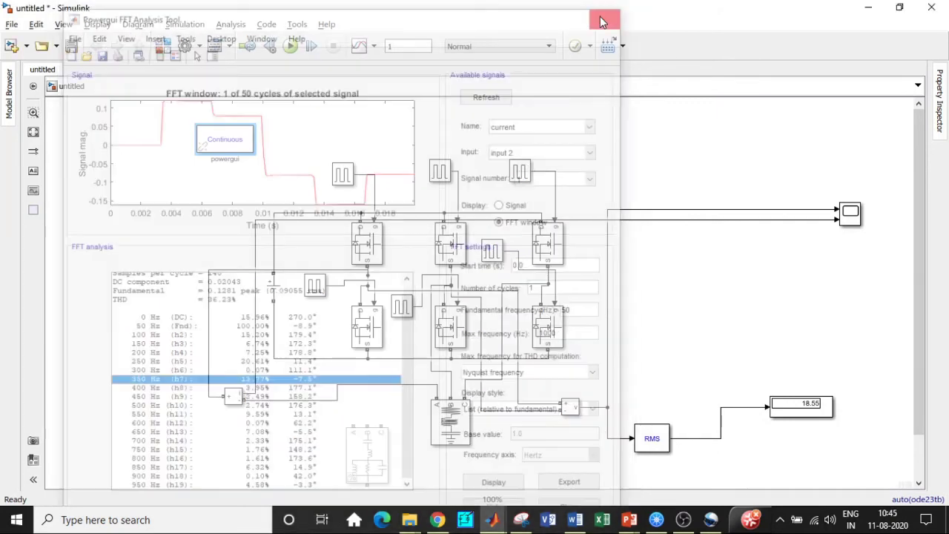
# Uncomment the Three-Phase Harmonic Filter block and connect its A, B and C terminals to the midpoints of the three inverter legs
pyautogui.click(368, 465)
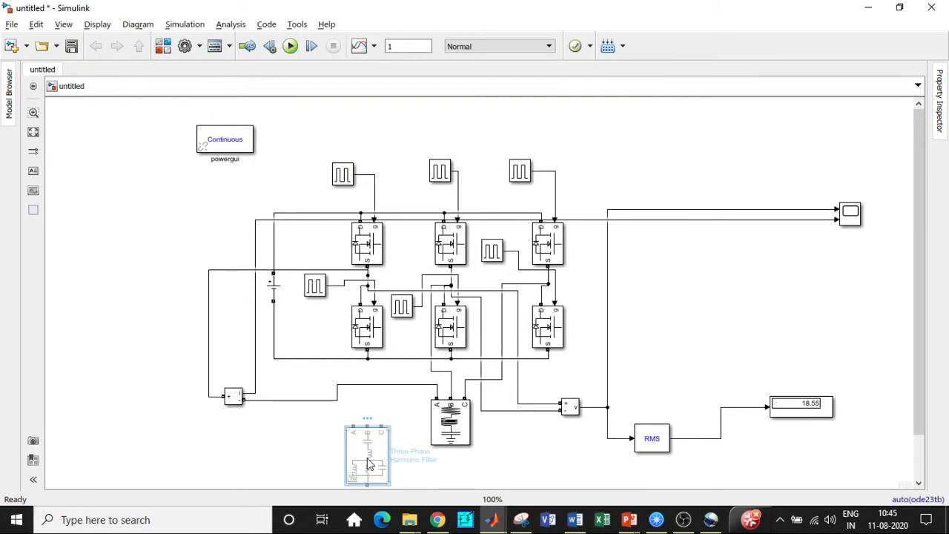
pyautogui.rightClick(368, 464)
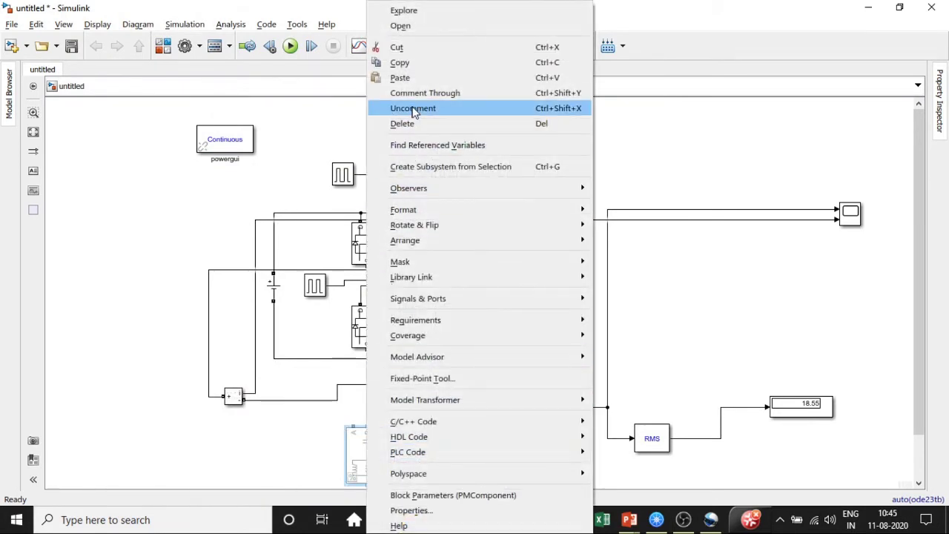
pyautogui.click(415, 111)
pyautogui.moveTo(353, 429); pyautogui.dragTo(368, 274)
pyautogui.moveTo(367, 429); pyautogui.dragTo(444, 283)
pyautogui.moveTo(380, 427); pyautogui.dragTo(548, 284)
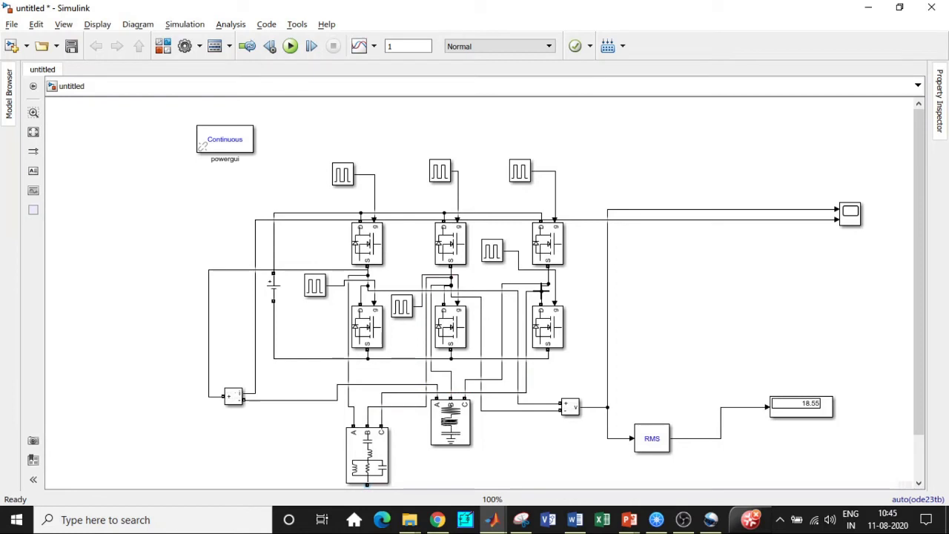
# Delete the unconnected ground block below the harmonic filter
pyautogui.moveTo(921, 262); pyautogui.dragTo(921, 295)
pyautogui.click(380, 470)
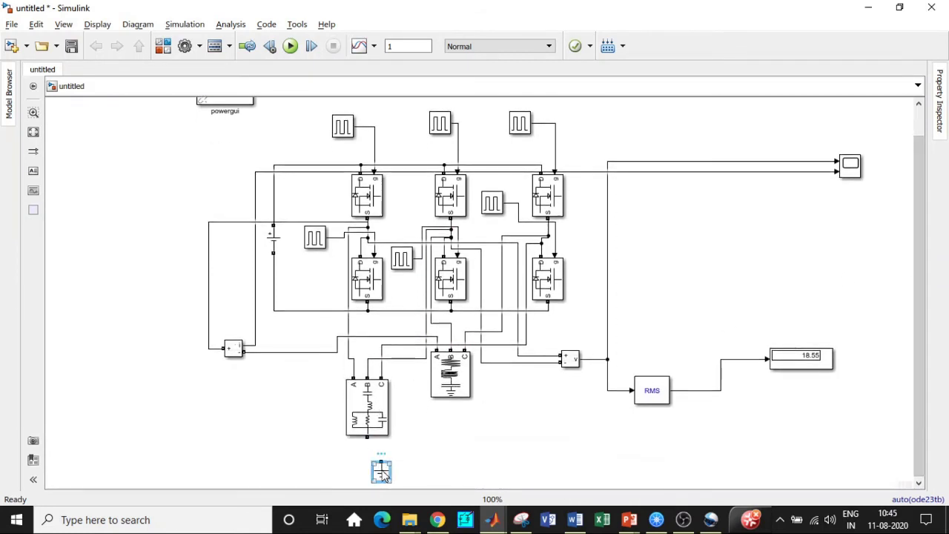
pyautogui.press('Delete')
# Set the harmonic filter's nominal voltage and frequency to [10000 50] and its nominal reactive power to 700000e3 var
pyautogui.click(366, 419)
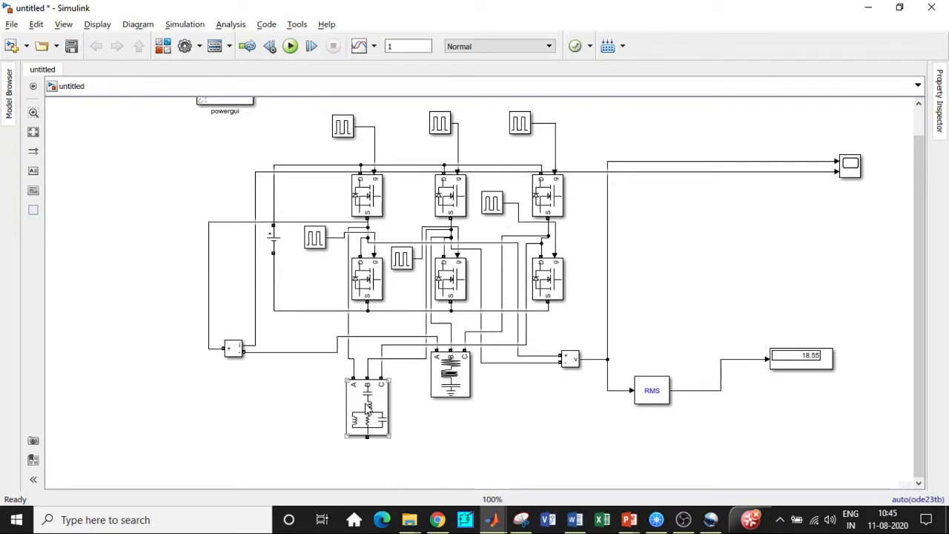
pyautogui.doubleClick(368, 409)
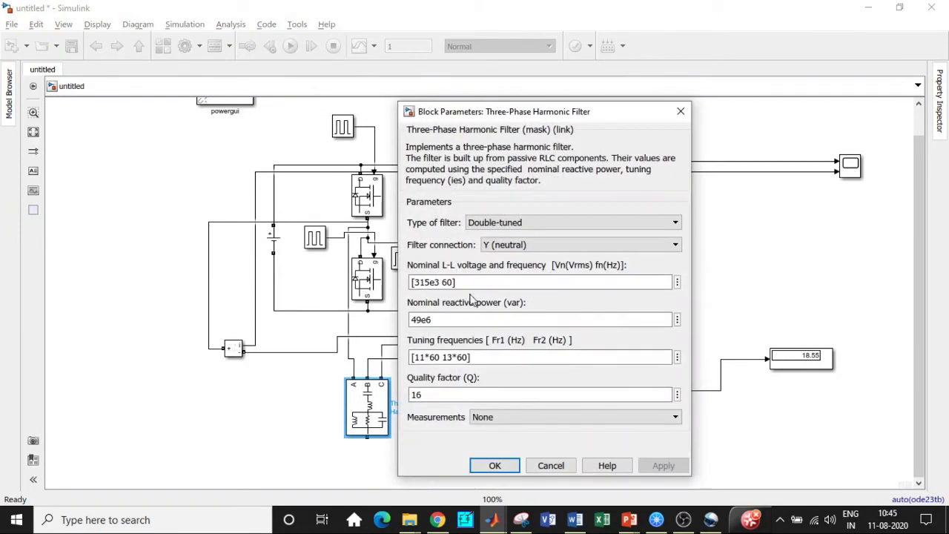
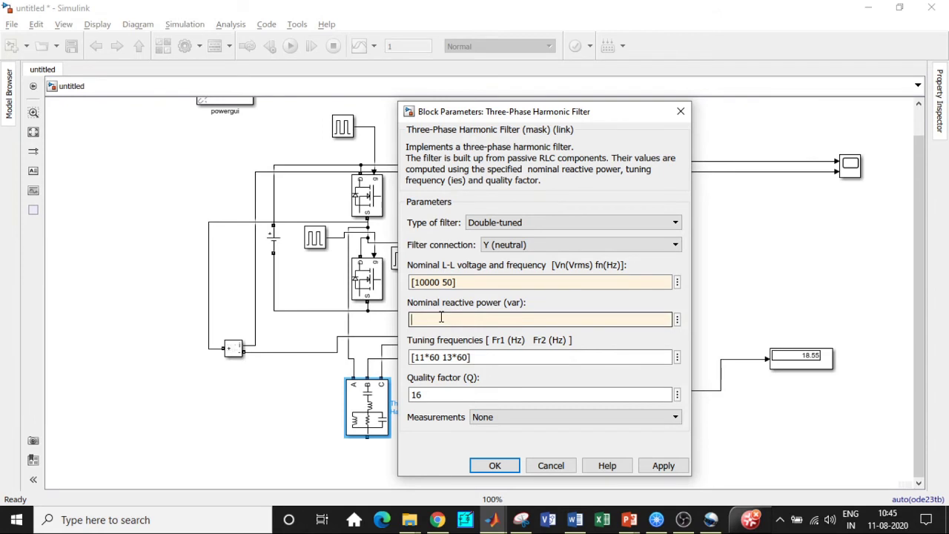
pyautogui.write('70000')
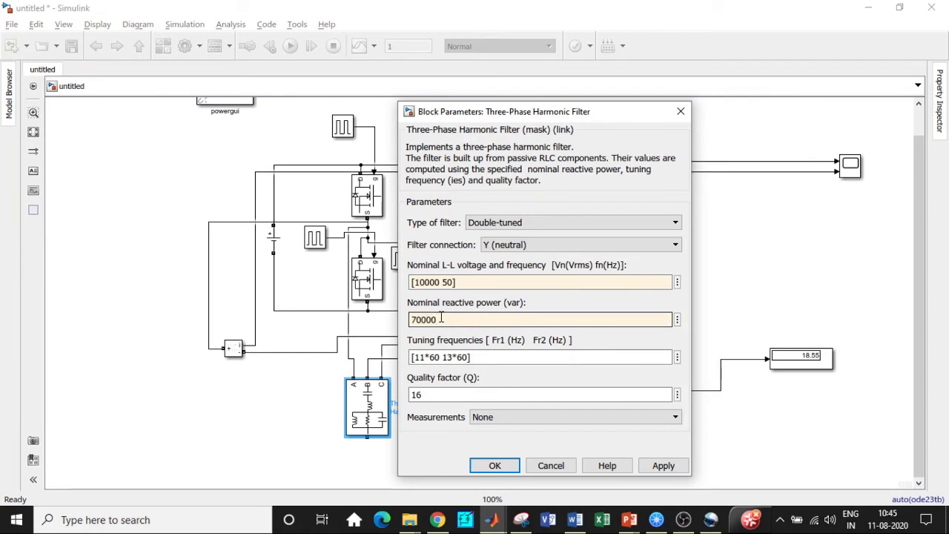
pyautogui.write('0e3')
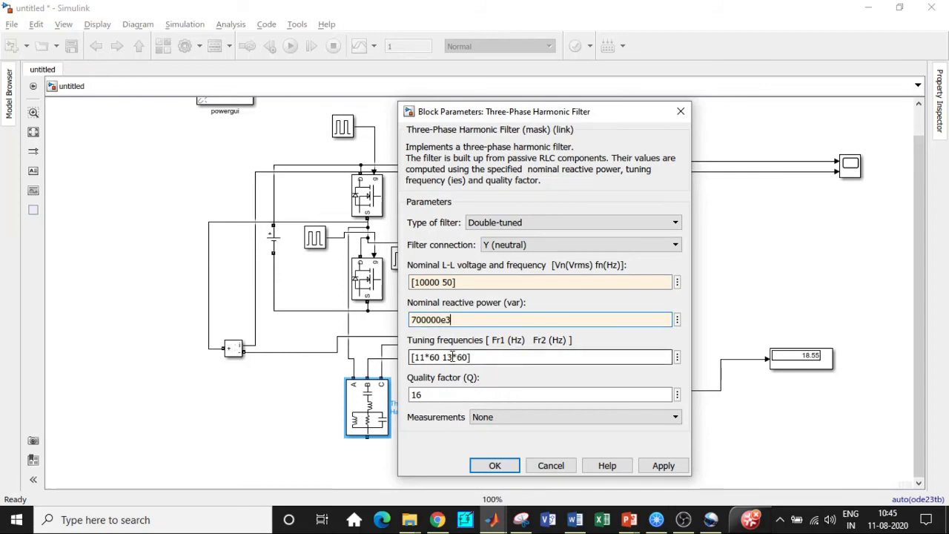
pyautogui.click(453, 317)
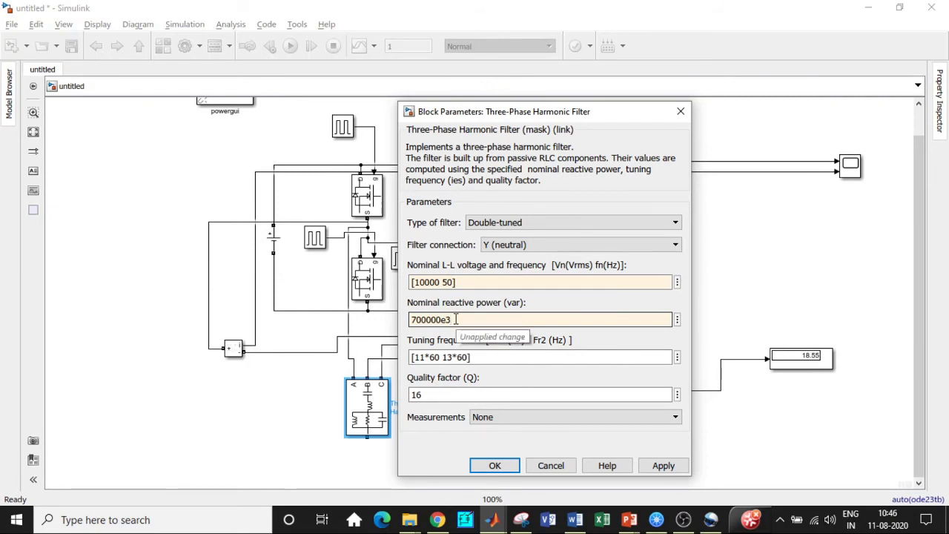
# Set the harmonic filter's tuning frequencies to [5*50 7*50] Hz
pyautogui.click(428, 355)
pyautogui.doubleClick(428, 356)
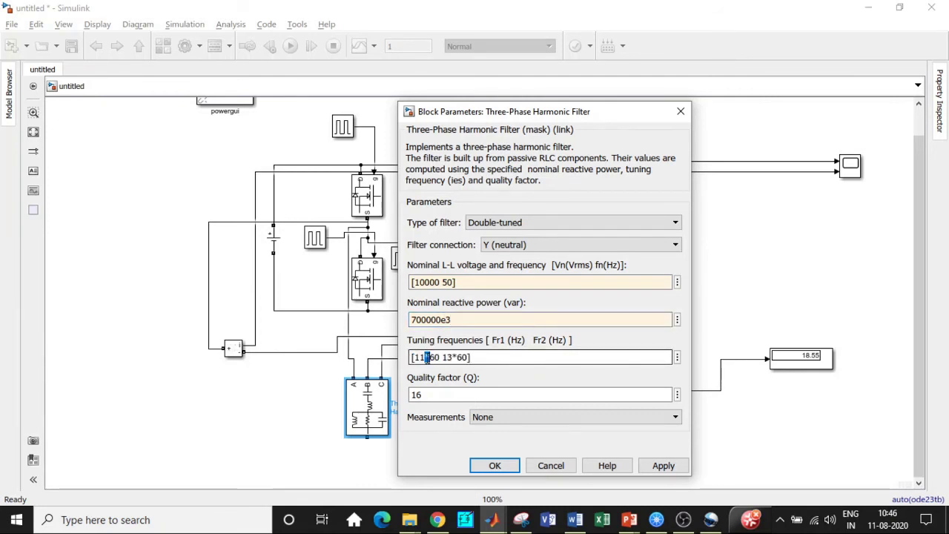
pyautogui.click(427, 358)
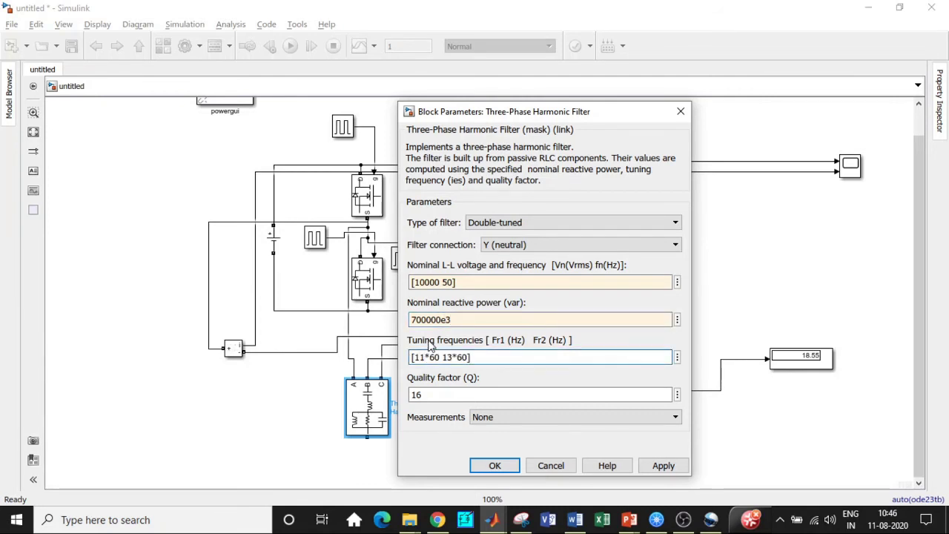
pyautogui.press('BackSpace')
pyautogui.press('BackSpace')
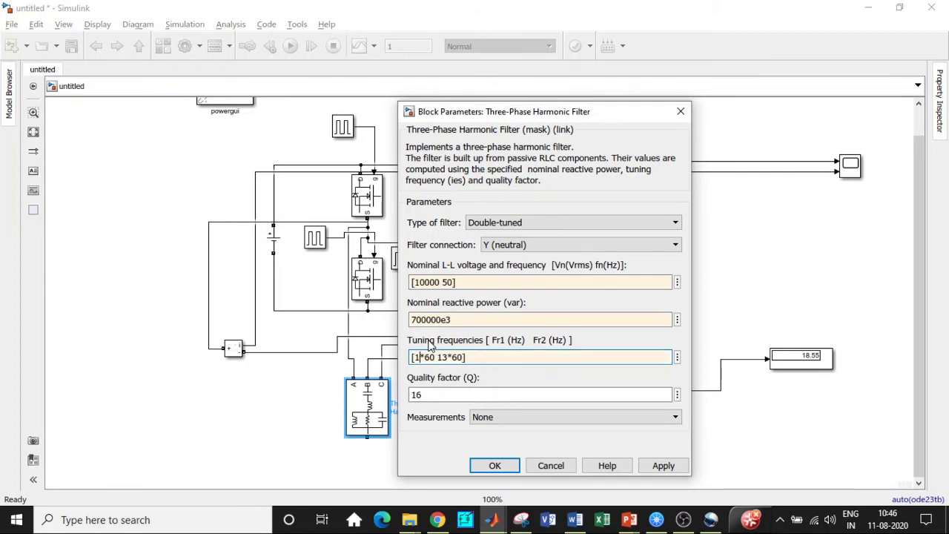
pyautogui.write('5')
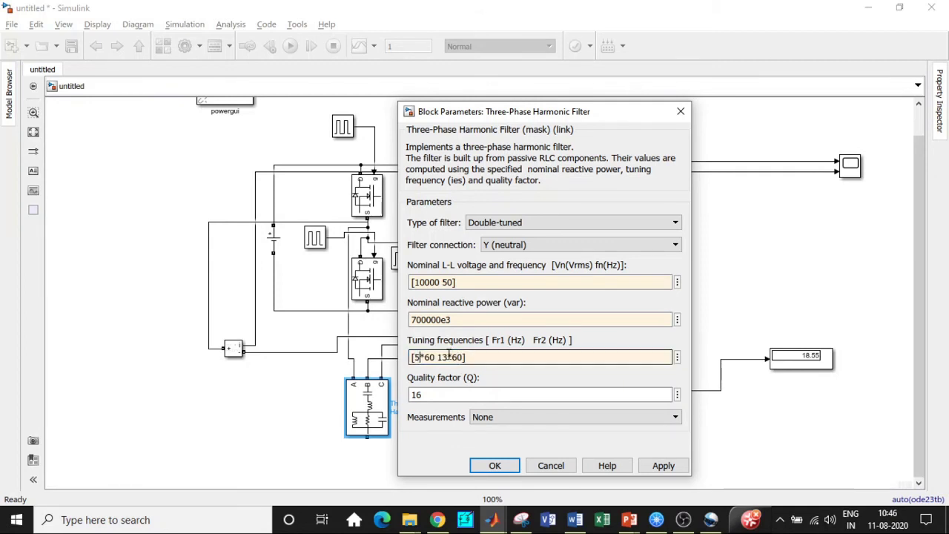
pyautogui.press('BackSpace')
pyautogui.press('BackSpace')
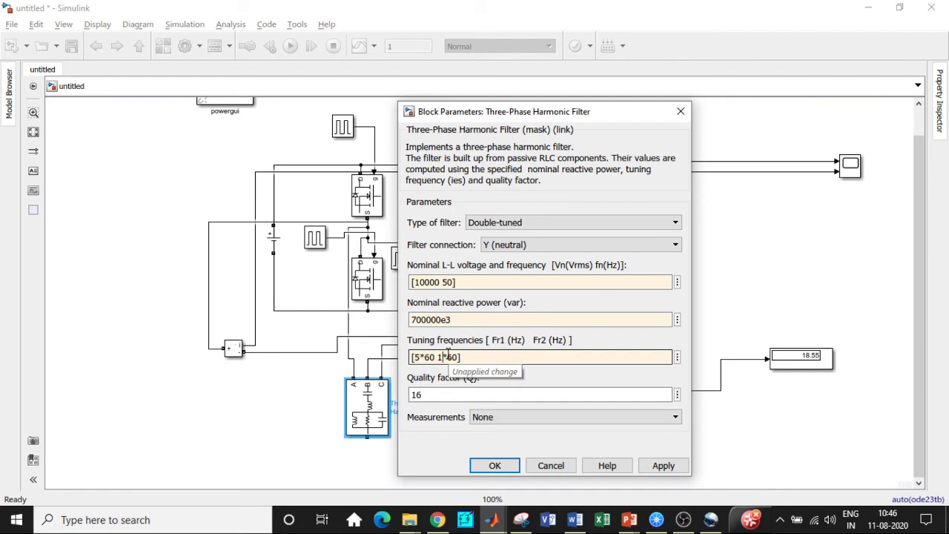
pyautogui.write('7')
pyautogui.click(432, 353)
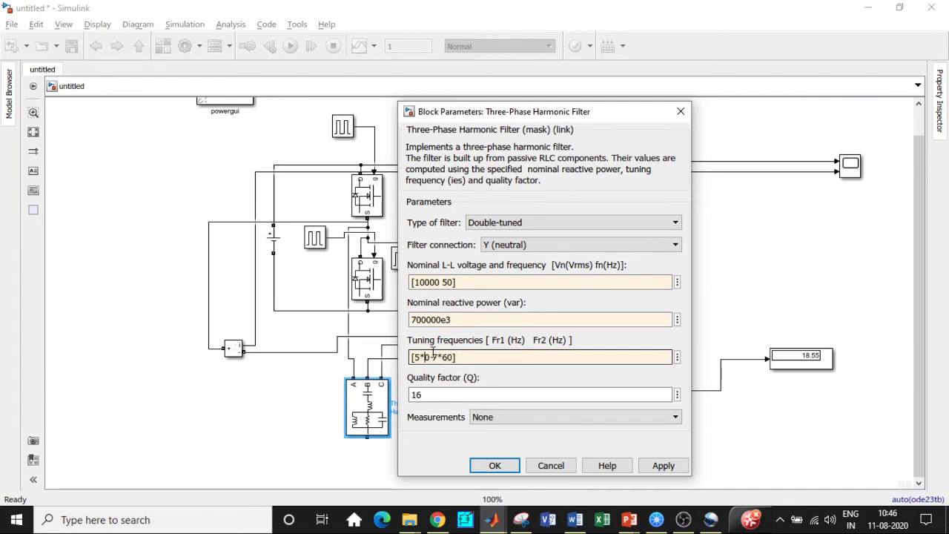
pyautogui.press('BackSpace')
pyautogui.write('5')
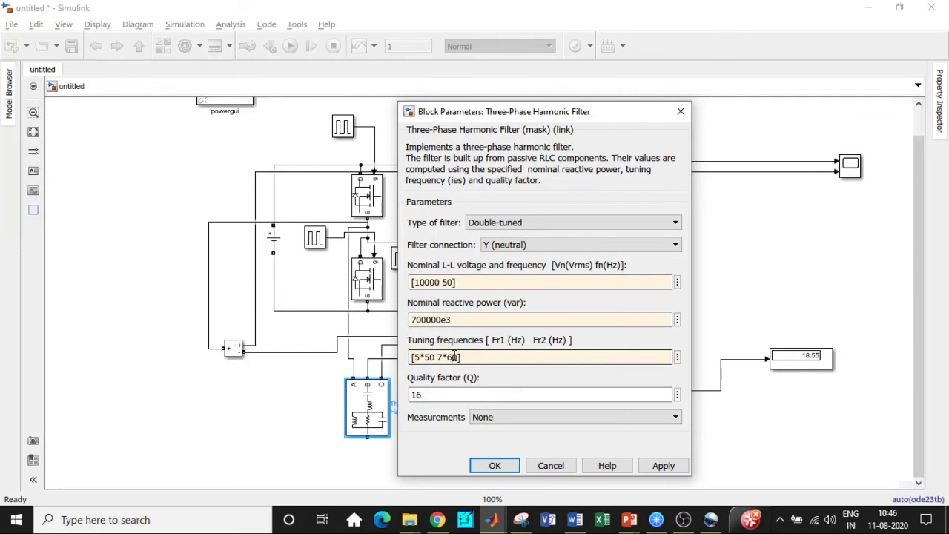
pyautogui.click(454, 357)
pyautogui.press('BackSpace')
pyautogui.write('5')
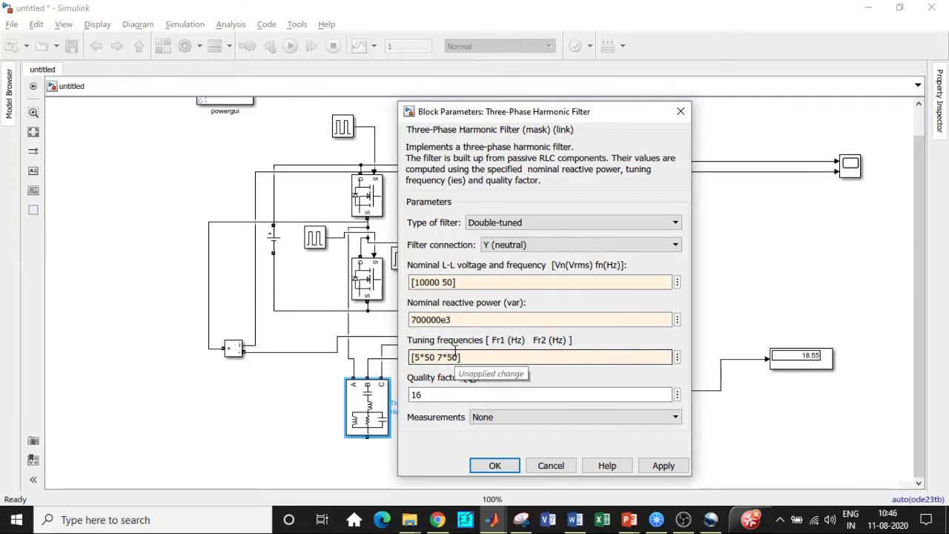
# Set the harmonic filter's quality factor to 0.01, accept the parameters and run the simulation
pyautogui.click(436, 394)
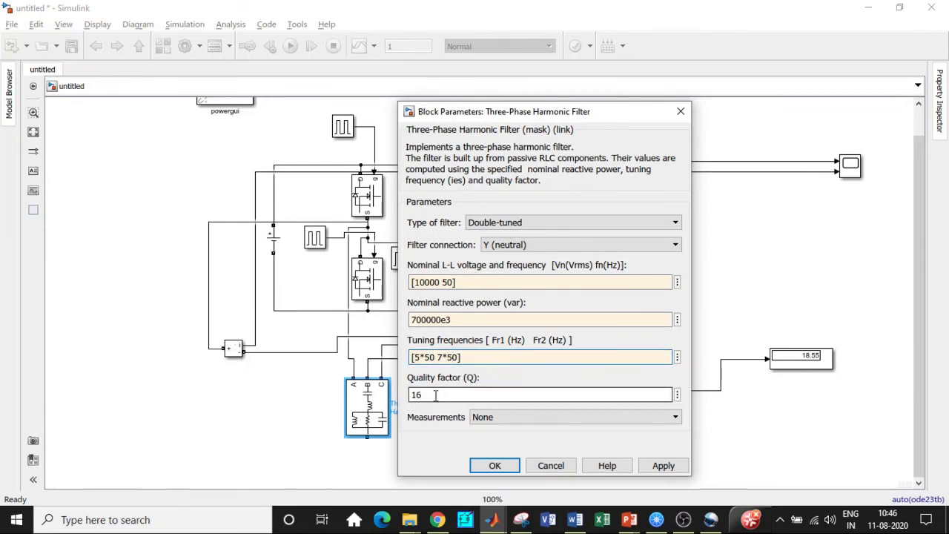
pyautogui.doubleClick(436, 394)
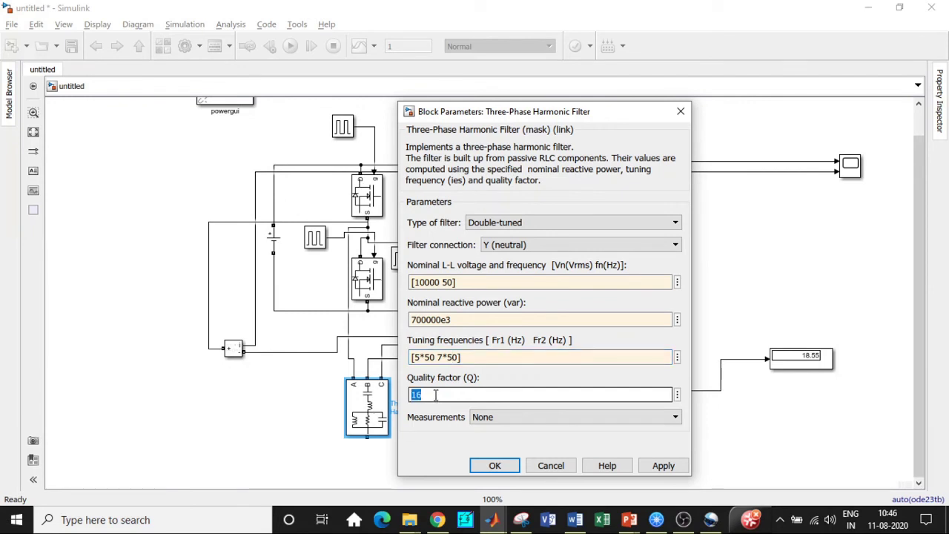
pyautogui.press('BackSpace')
pyautogui.write('0.')
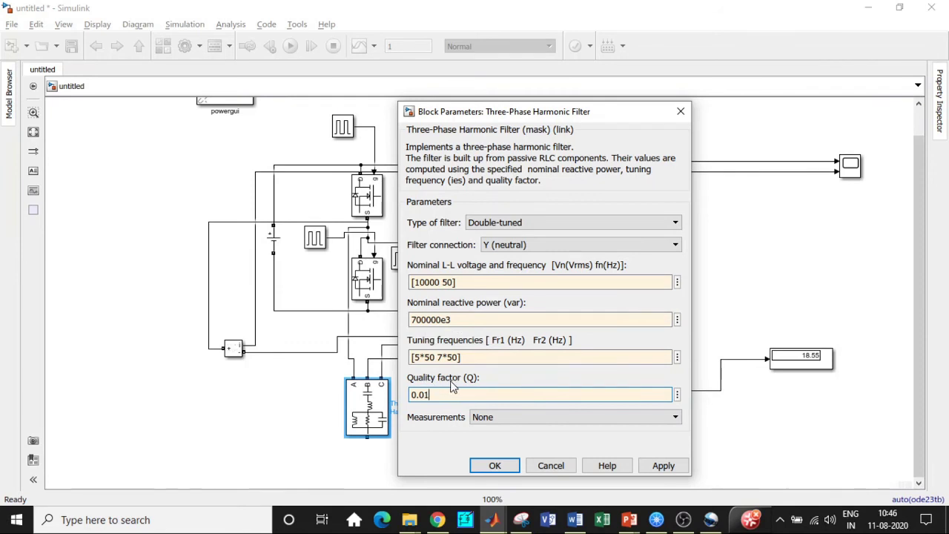
pyautogui.click(495, 466)
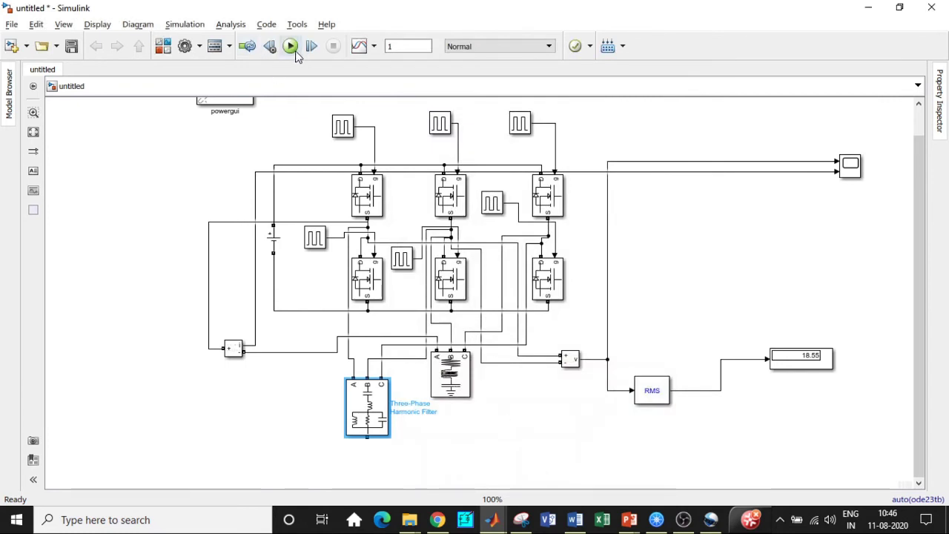
pyautogui.click(290, 46)
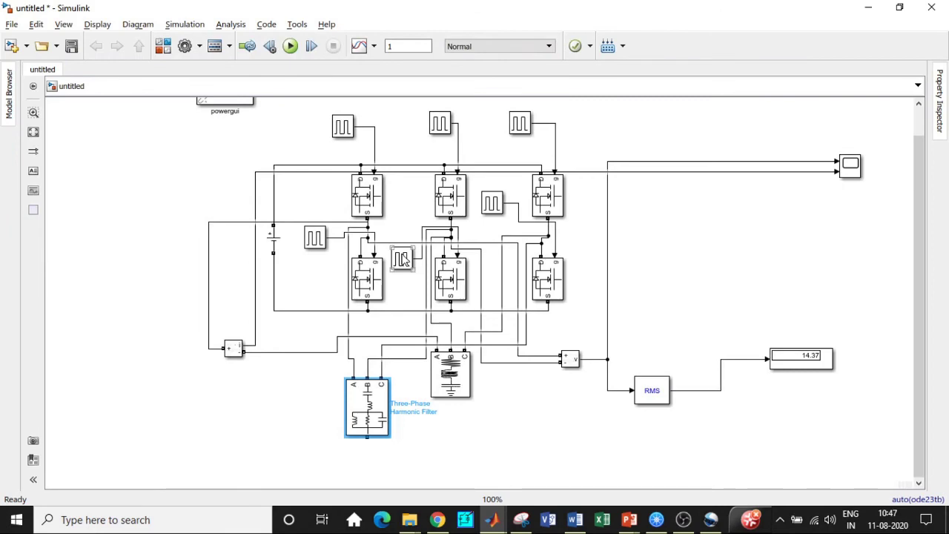
# Inspect a few cycles of the Scope waveforms between about 0.34 and 0.40 s, and close the Scope
pyautogui.moveTo(917, 220); pyautogui.dragTo(919, 197)
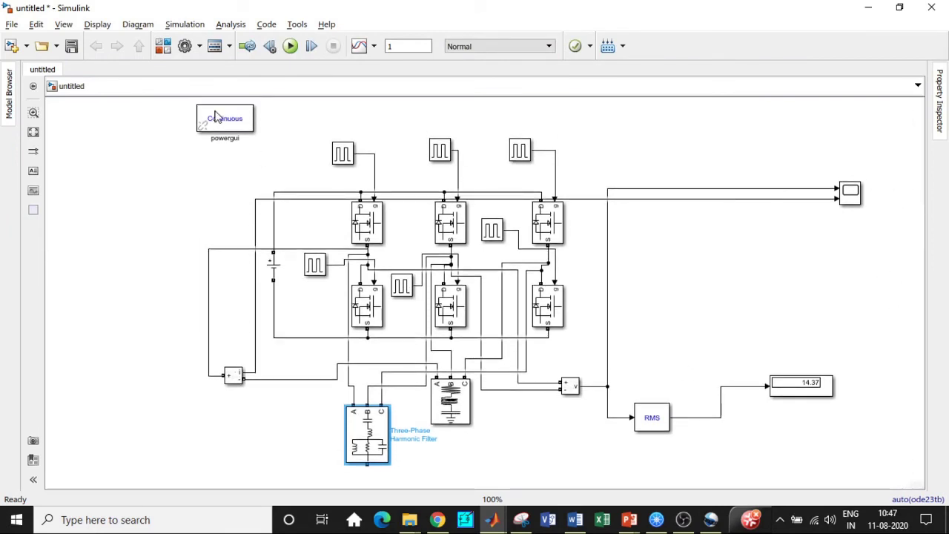
pyautogui.doubleClick(848, 194)
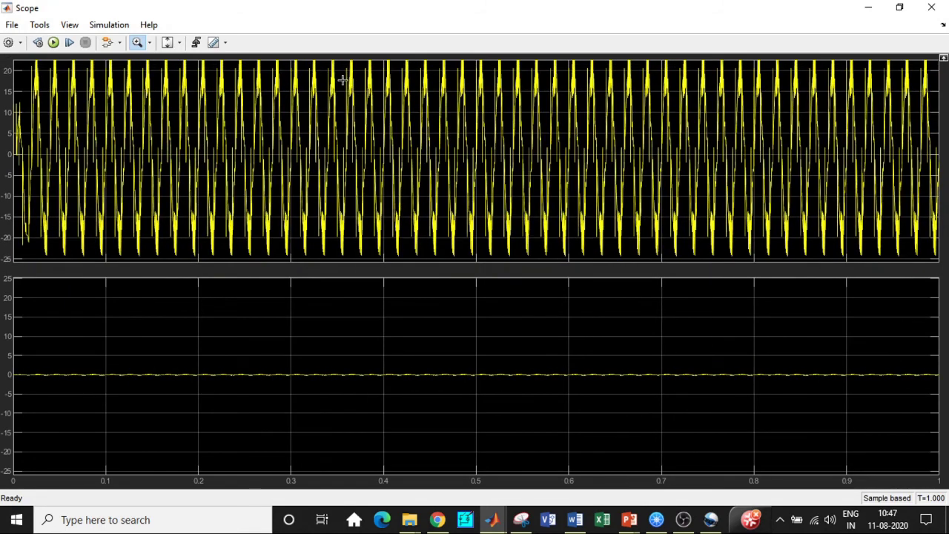
pyautogui.moveTo(324, 64); pyautogui.dragTo(389, 252)
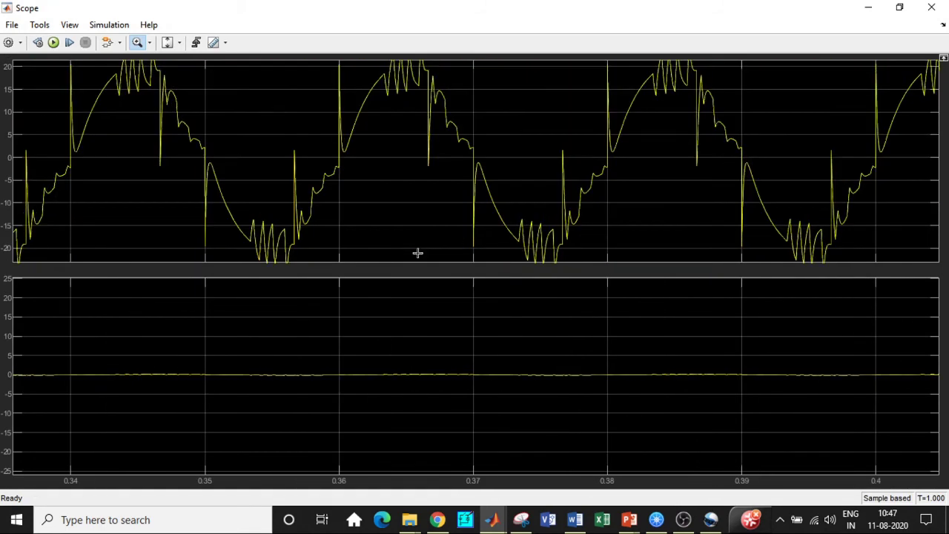
pyautogui.scroll(-1, 330, 199)
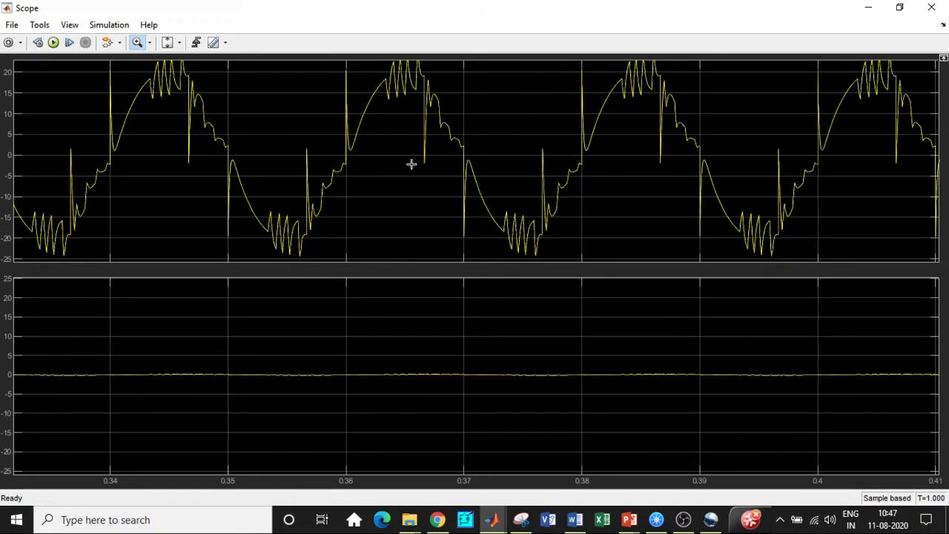
pyautogui.scroll(-3, 408, 155)
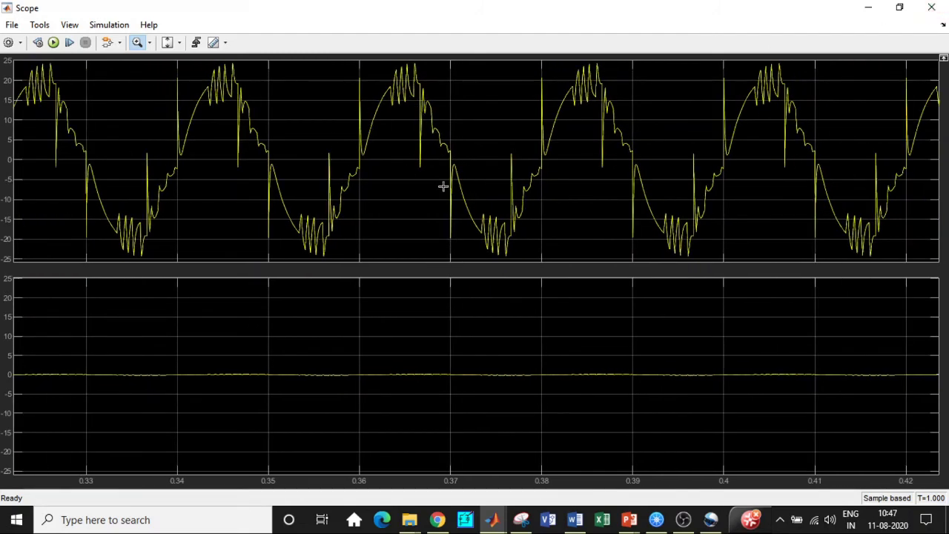
pyautogui.click(931, 7)
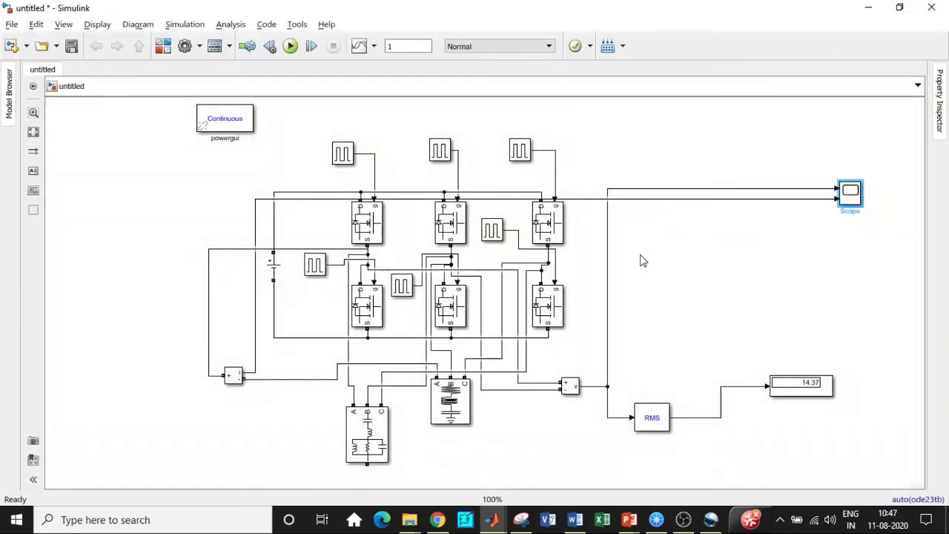
# Run the powergui FFT analysis on input 2 of the current signal, displaying the FFT window
pyautogui.click(244, 137)
pyautogui.click(233, 120)
pyautogui.doubleClick(233, 121)
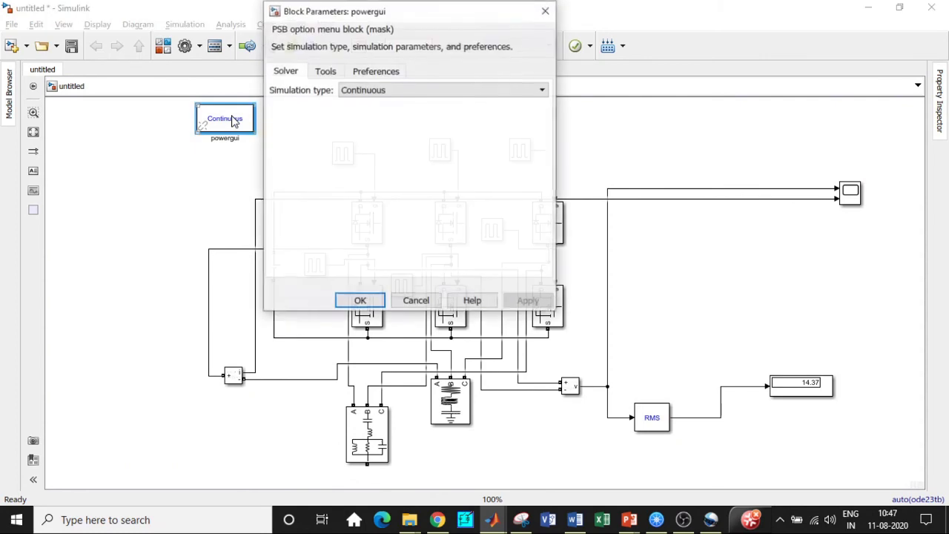
pyautogui.click(325, 71)
pyautogui.click(329, 149)
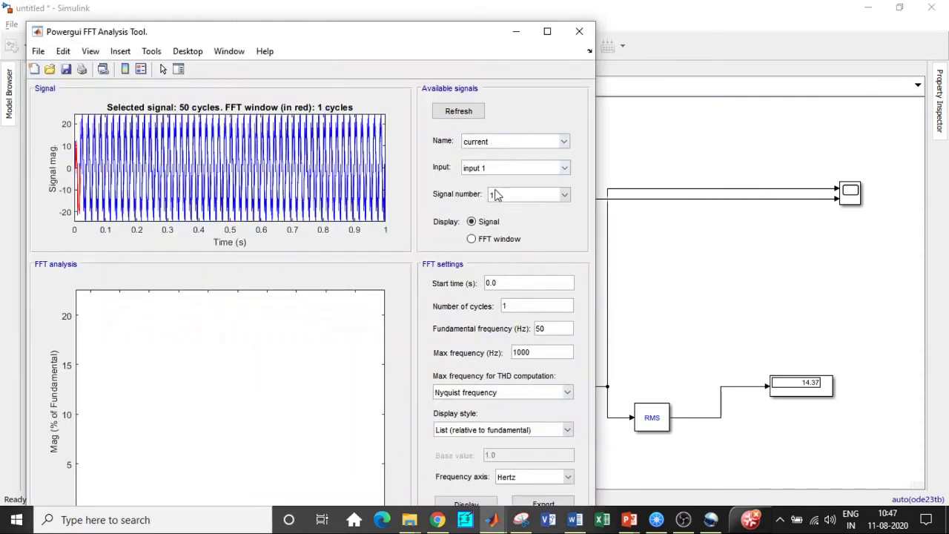
pyautogui.click(499, 168)
pyautogui.click(492, 194)
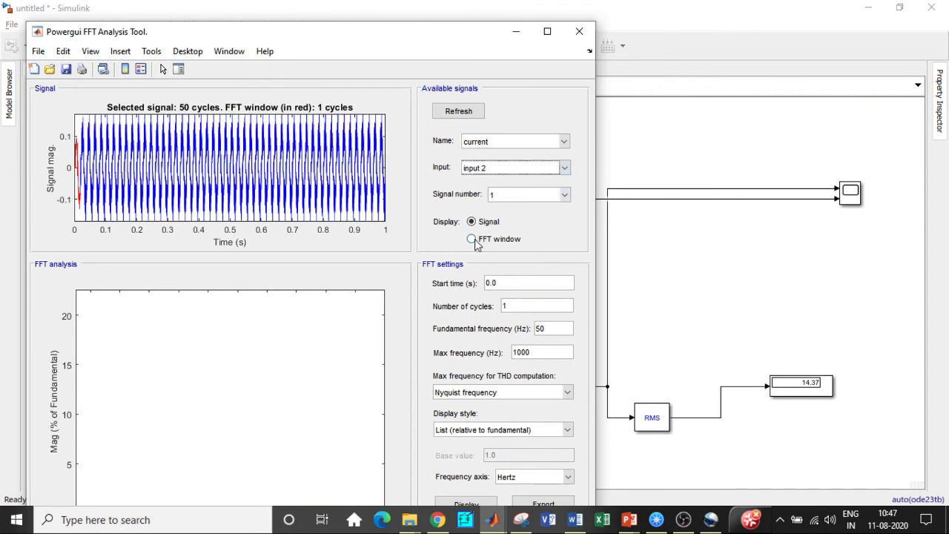
pyautogui.click(472, 238)
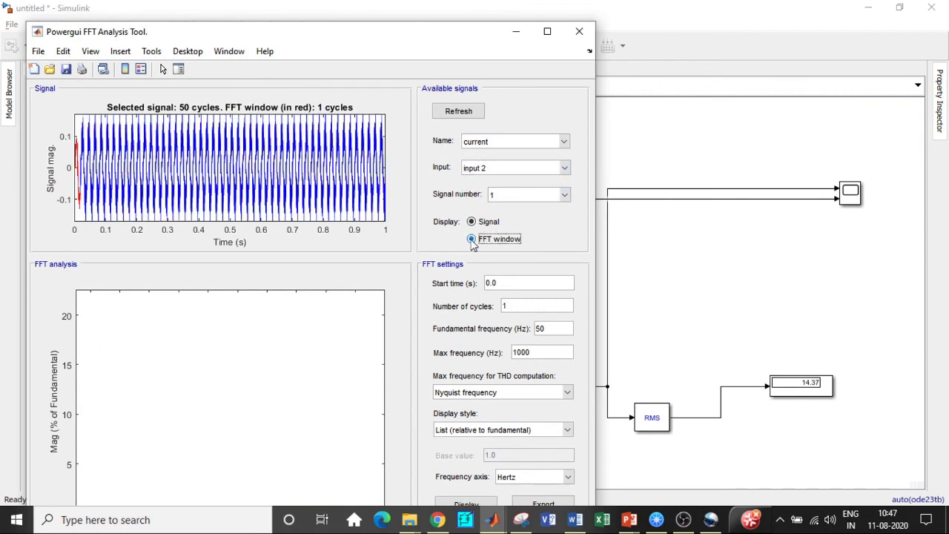
pyautogui.click(469, 501)
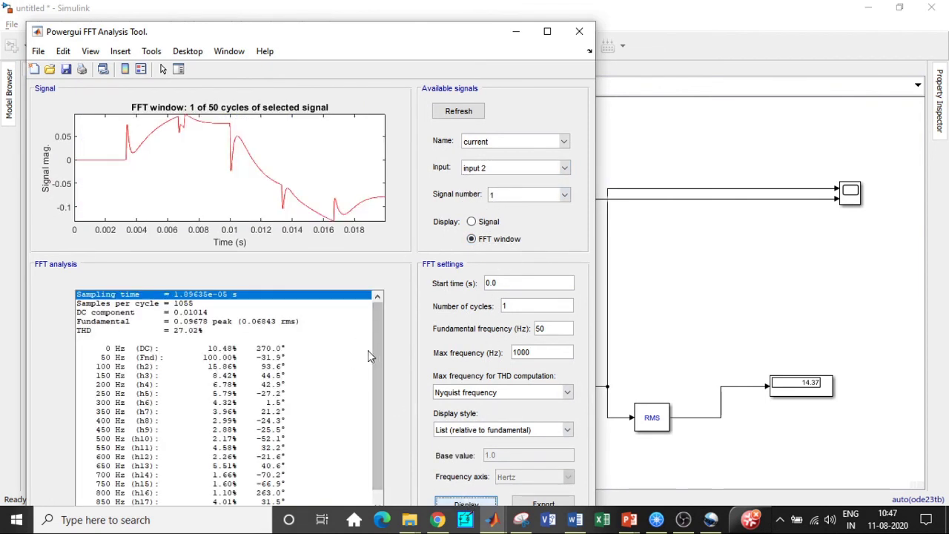
# Examine the THD and the 3rd, 5th and 7th harmonic entries with the filter connected, and close the FFT tool
pyautogui.click(185, 332)
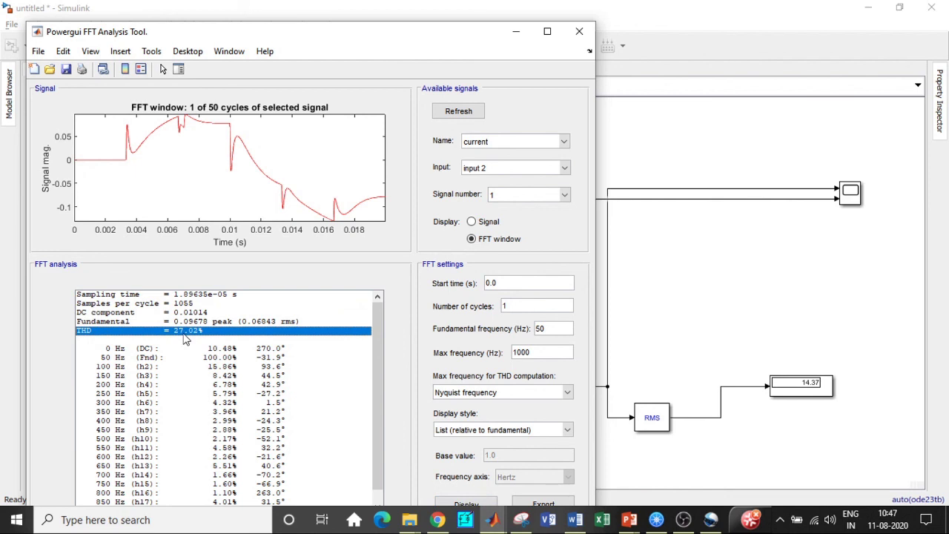
pyautogui.scroll(-1, 368, 373)
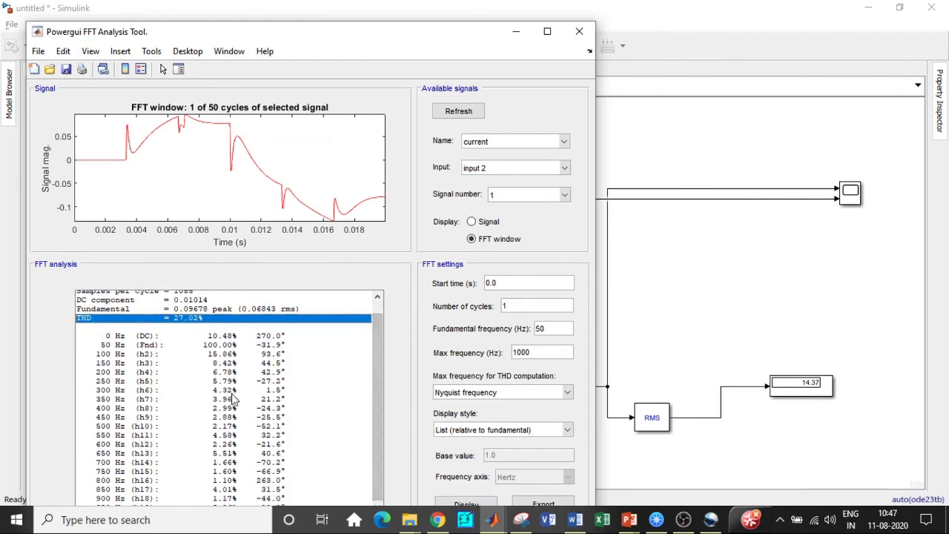
pyautogui.click(129, 382)
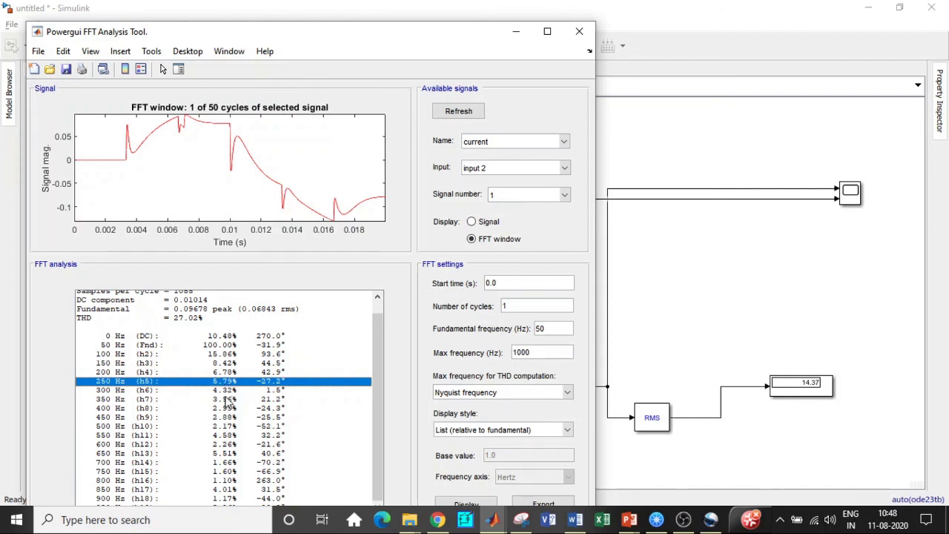
pyautogui.click(221, 401)
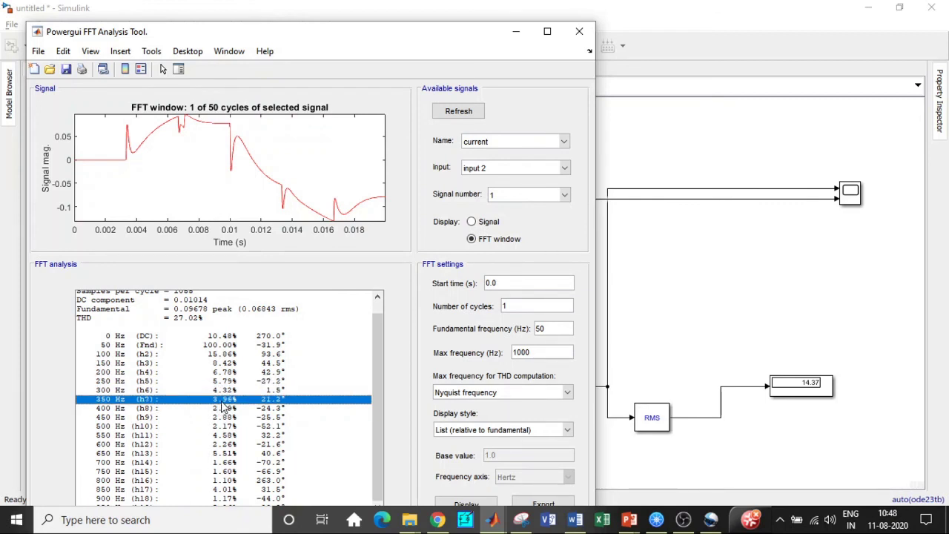
pyautogui.click(211, 363)
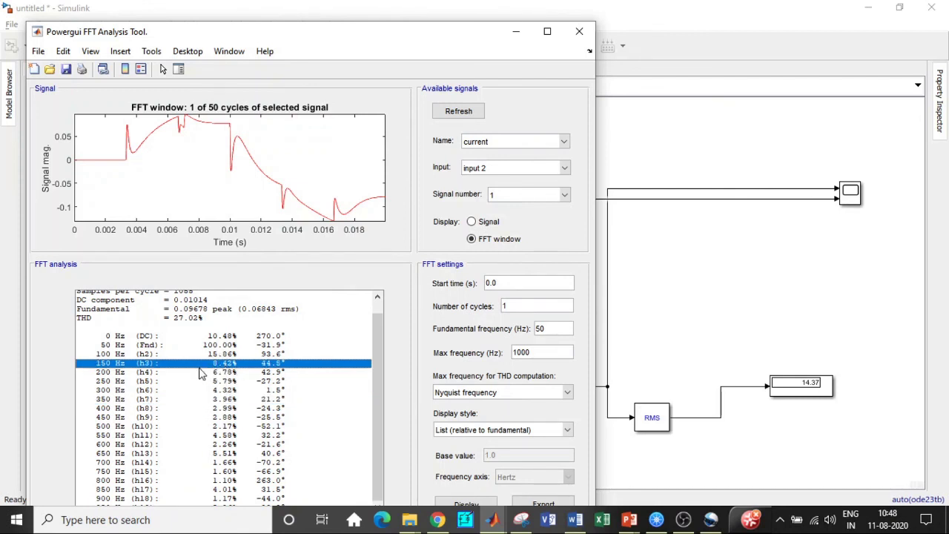
pyautogui.click(579, 31)
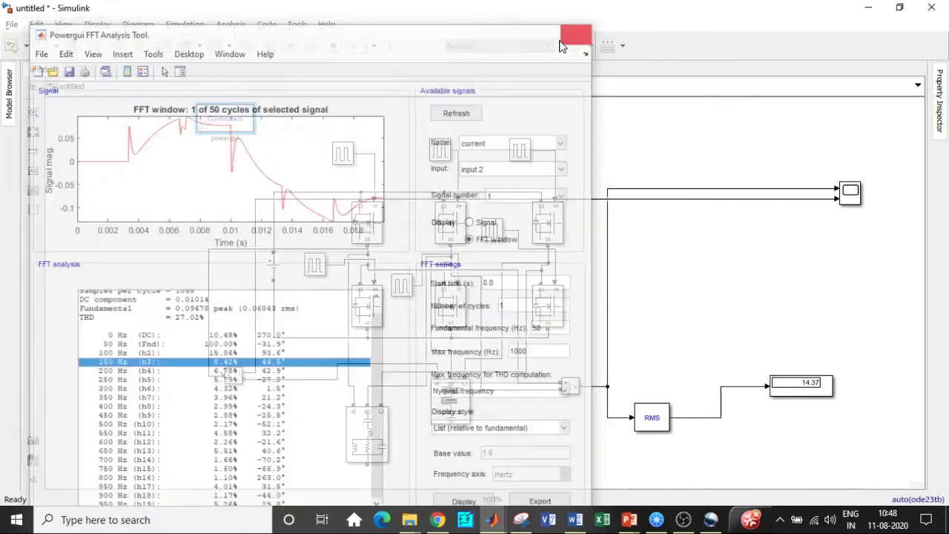
# Review the Three-Phase Harmonic Filter's parameters and close them without changes
pyautogui.doubleClick(354, 434)
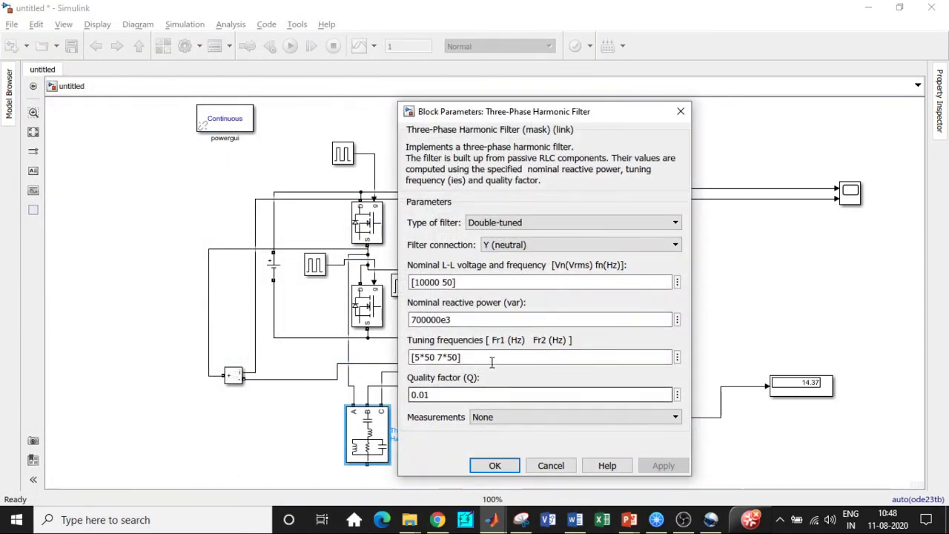
pyautogui.click(680, 111)
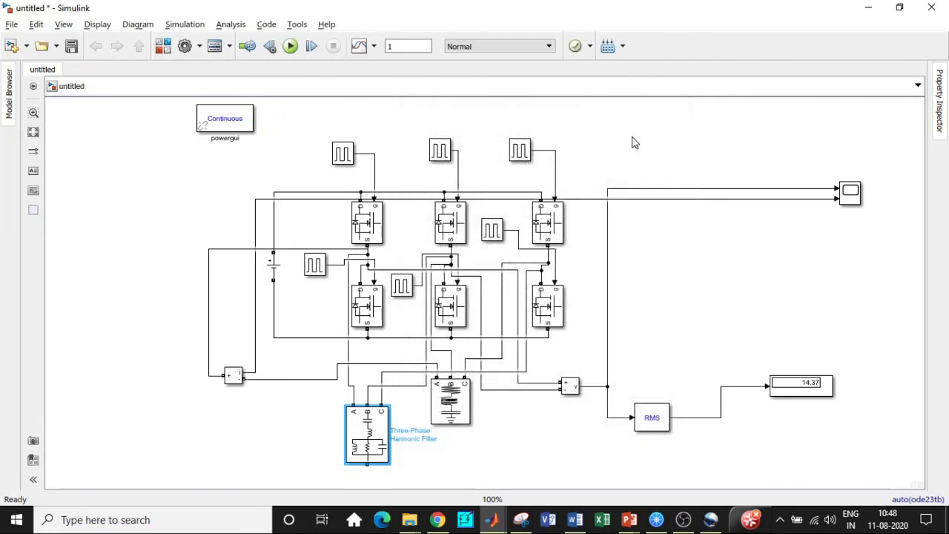